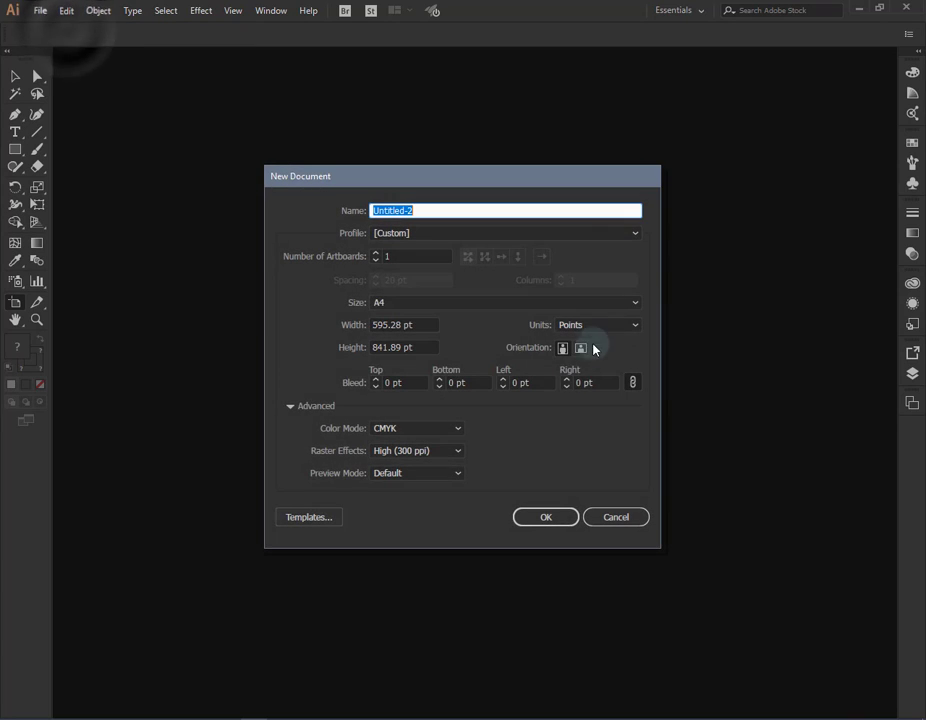
- Create a new A4 document named Artboards with one portrait artboard in CMYK colour mode
text(A)
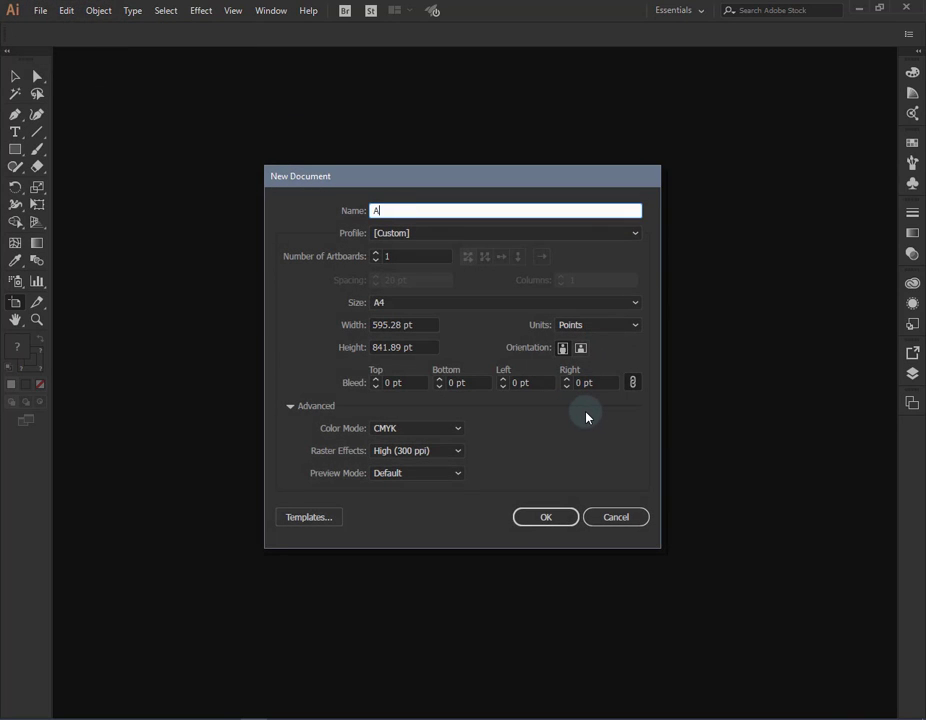
text(rtboards)
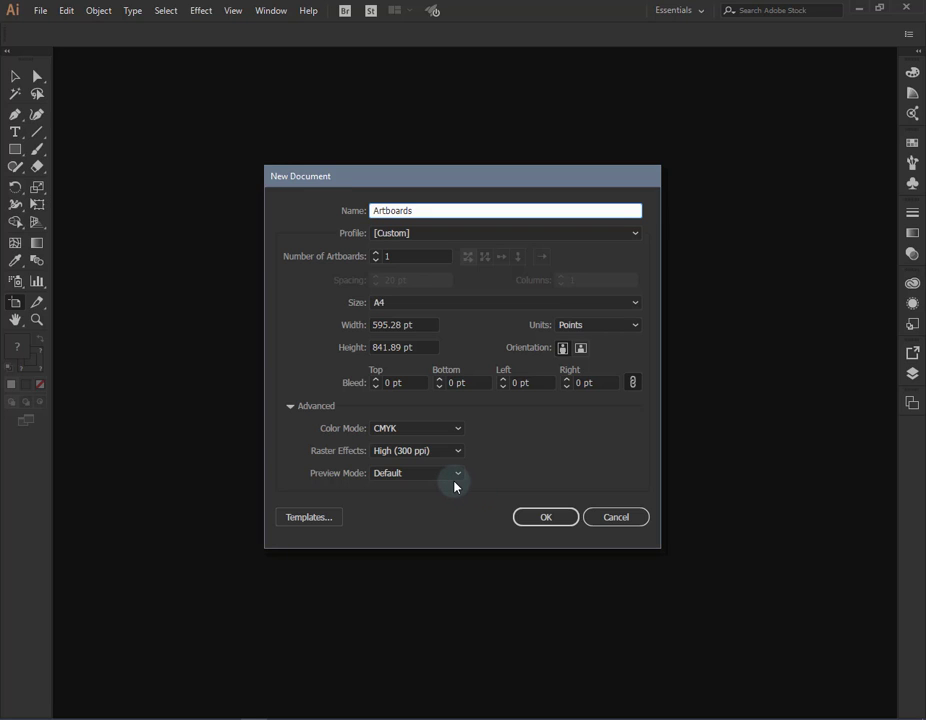
click(545, 517)
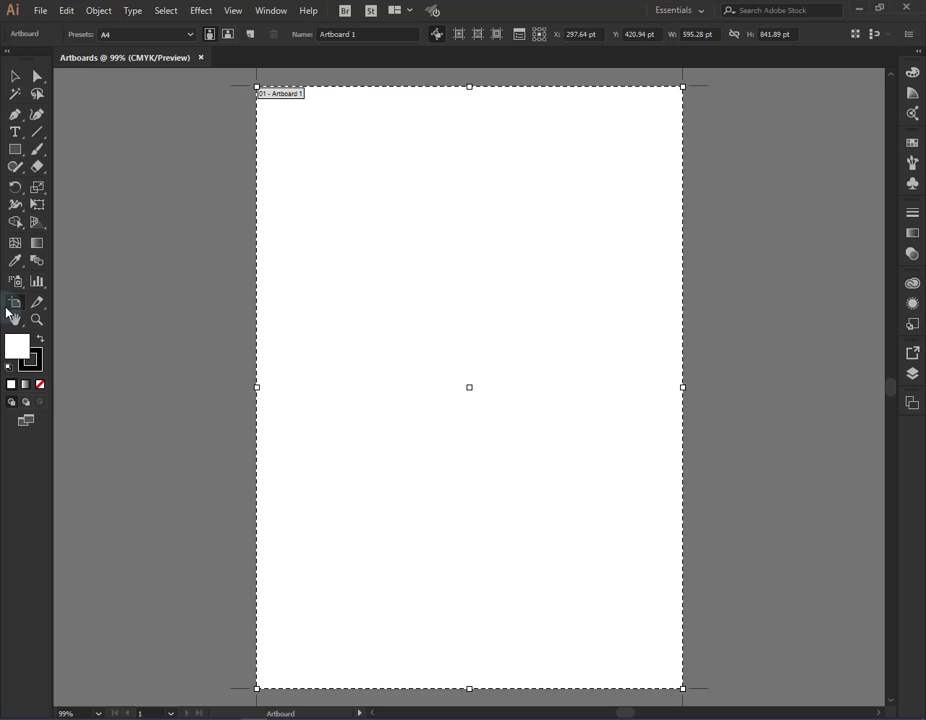
- Look at the artboard in artboard editing mode and return to the normal document view
click(16, 77)
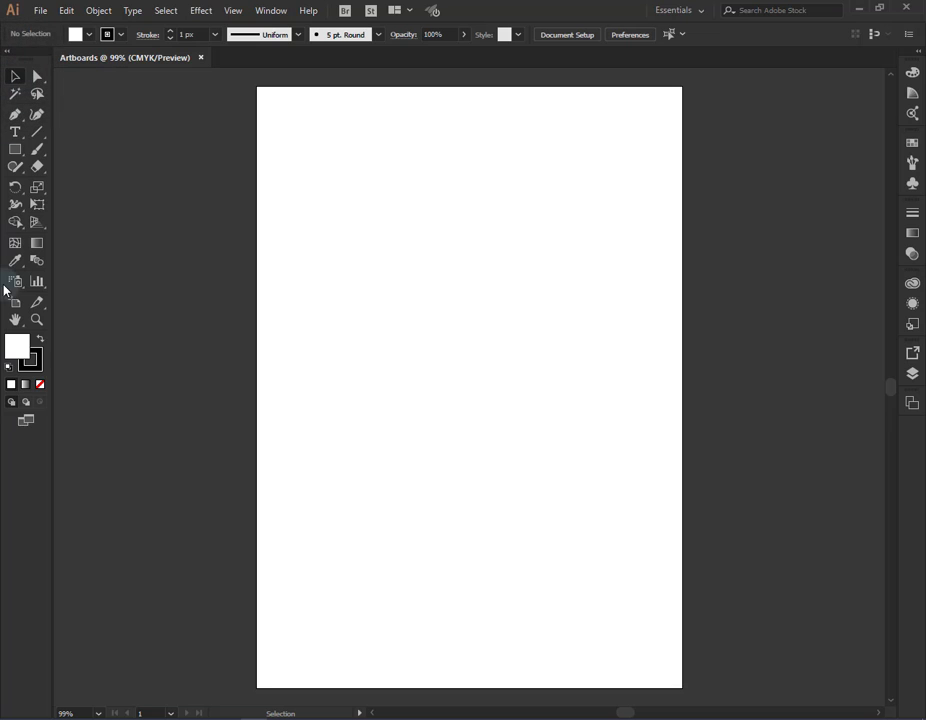
click(16, 304)
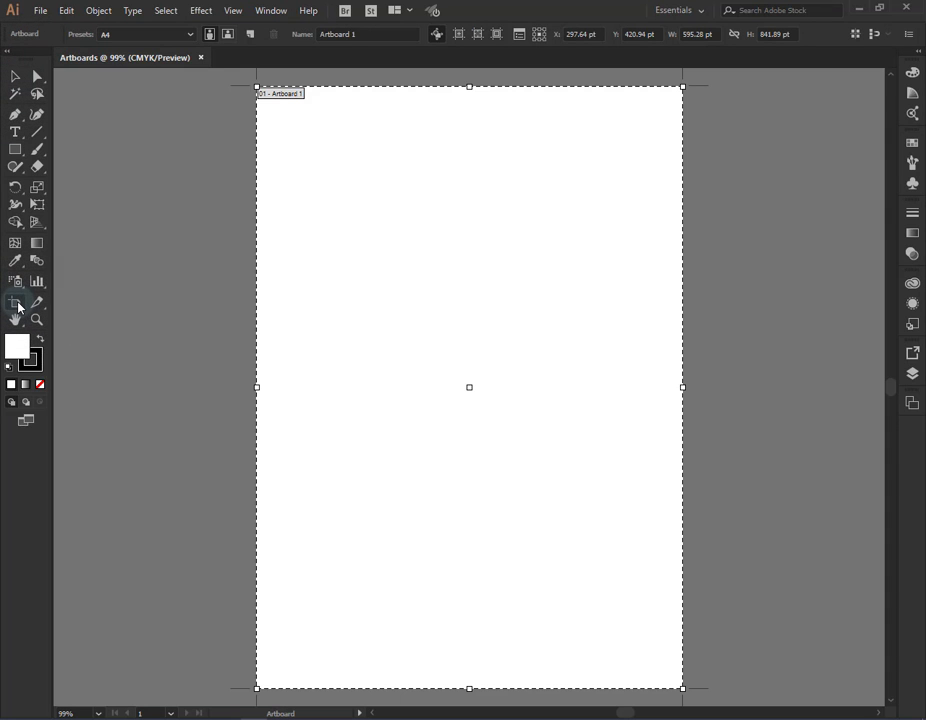
key(Escape)
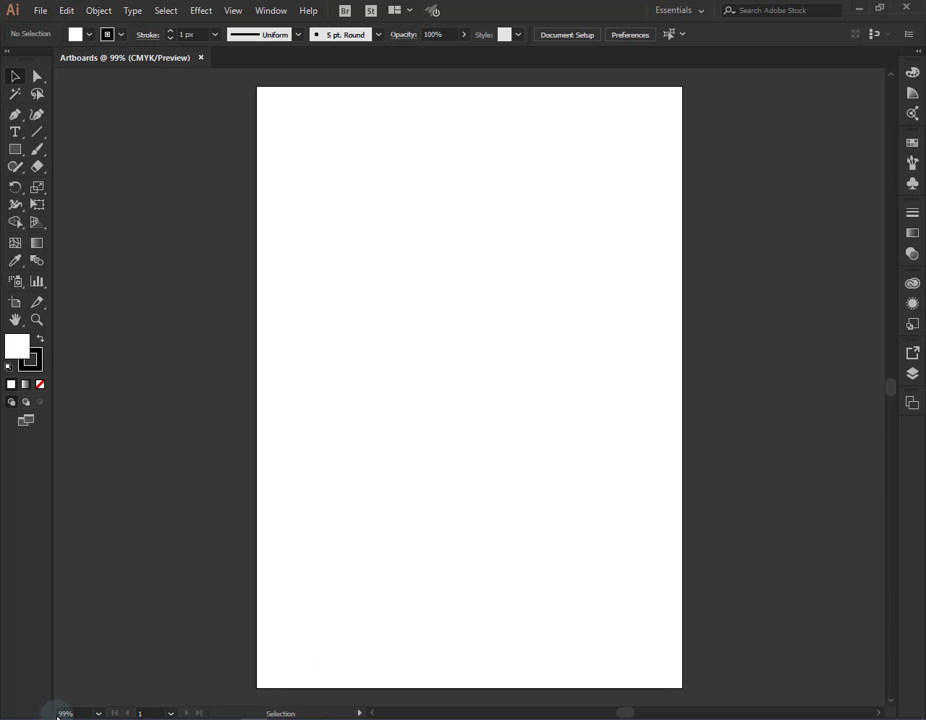
- View the artboard at 100% zoom, shifted around the canvas, fitted to the window, and back at 100%
click(98, 713)
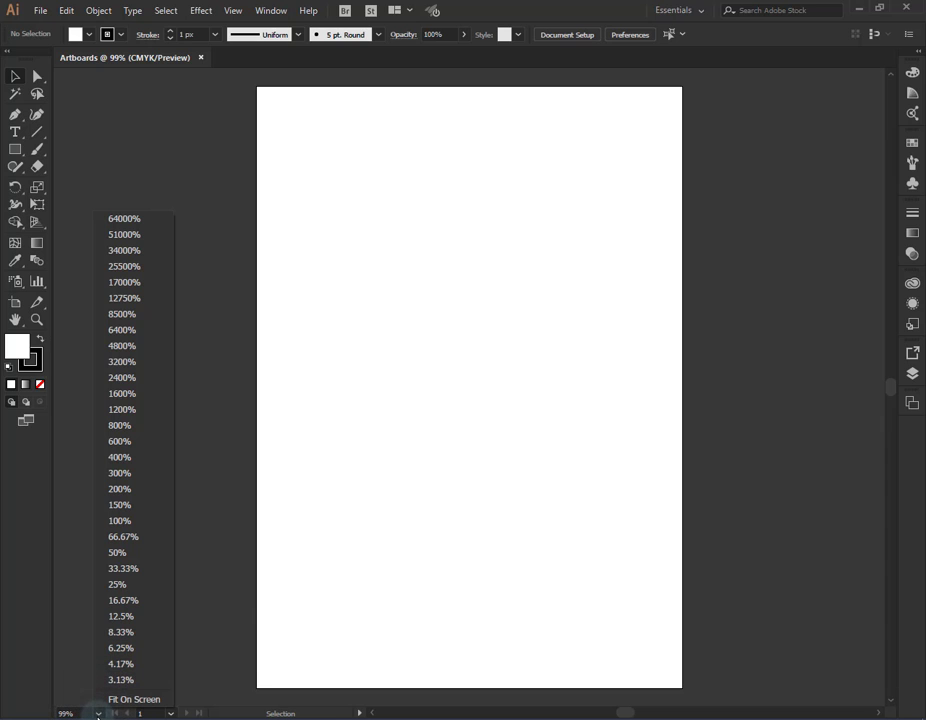
click(125, 521)
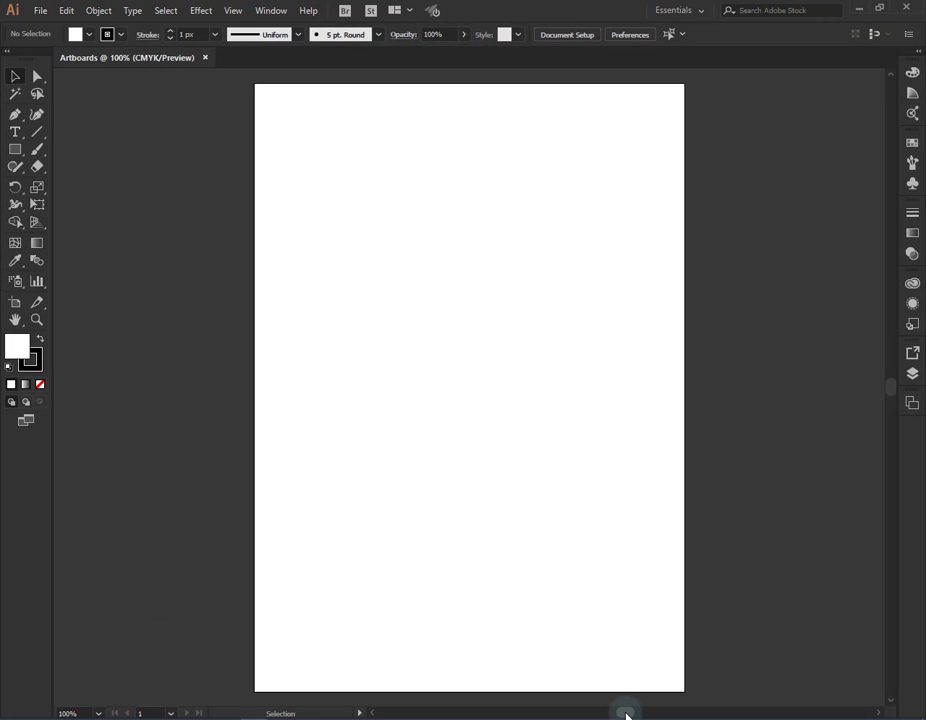
mouse_move(626, 715)
mouse_down()
mouse_move(584, 714)
mouse_move(625, 714)
mouse_up()
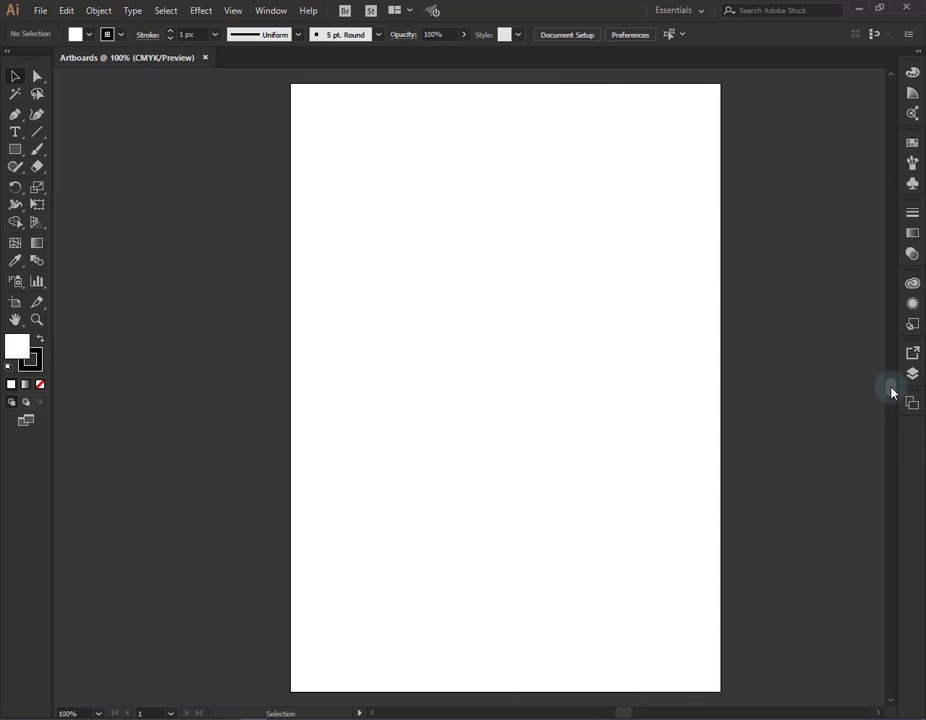
mouse_move(891, 393)
mouse_down()
mouse_move(891, 356)
mouse_move(891, 403)
mouse_move(893, 392)
mouse_up()
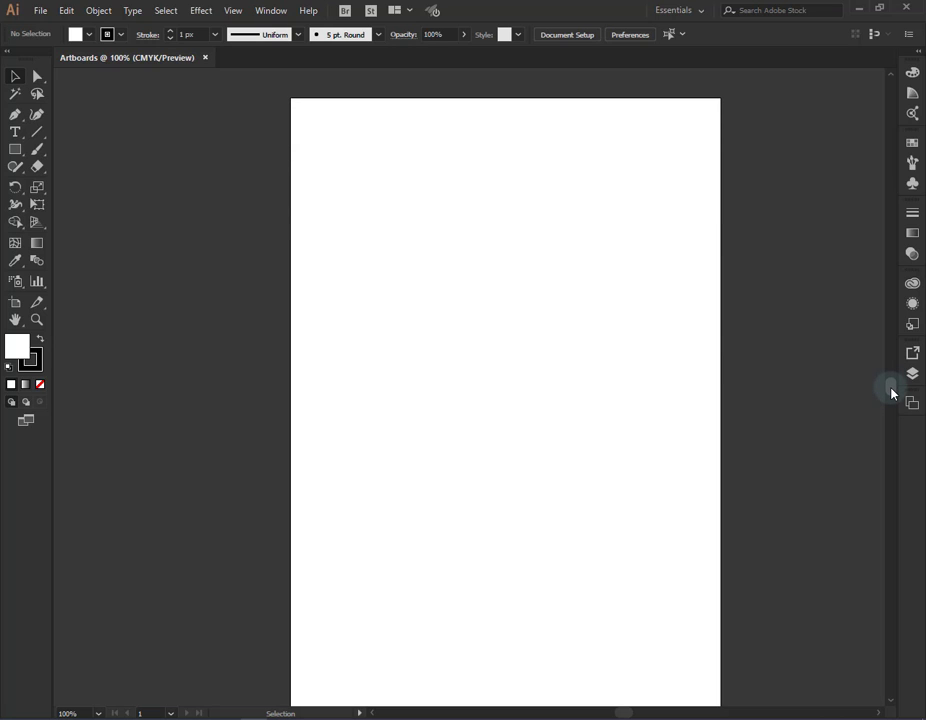
drag(892, 391, 893, 394)
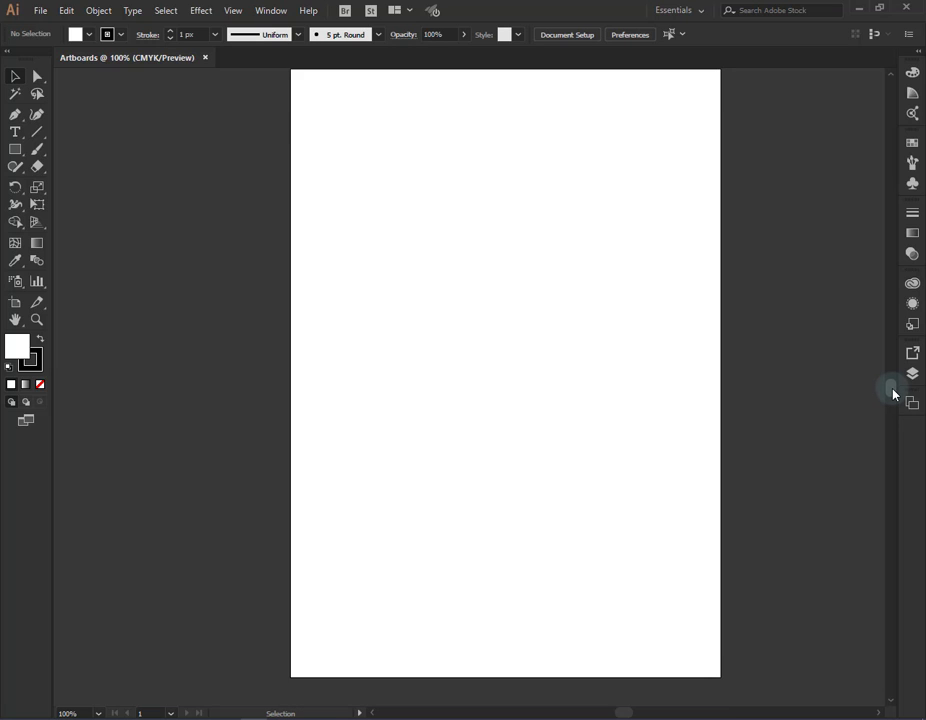
double_click(15, 322)
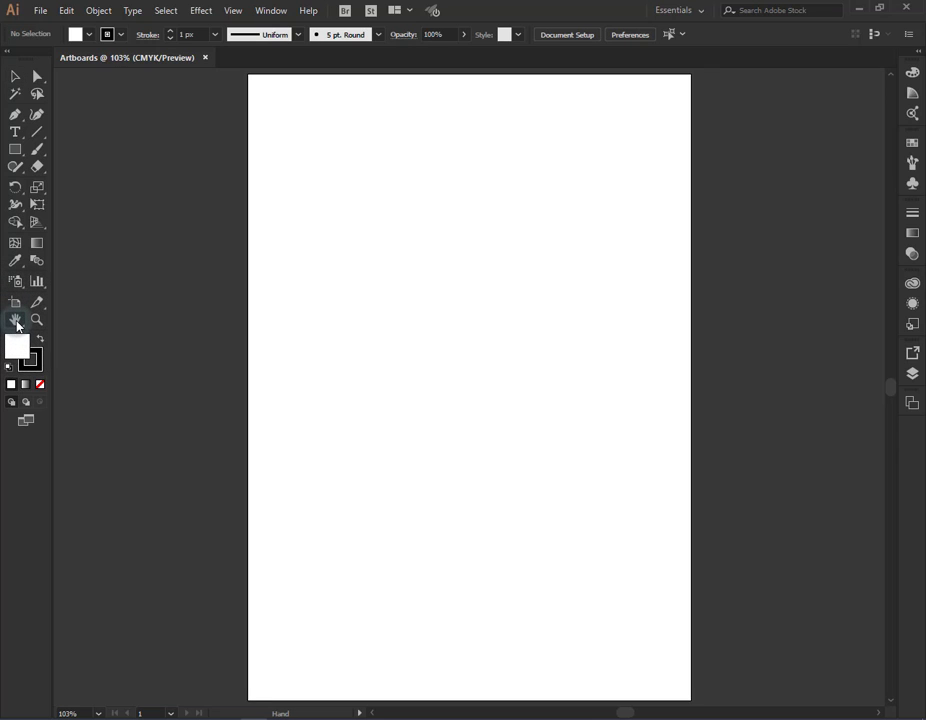
double_click(37, 320)
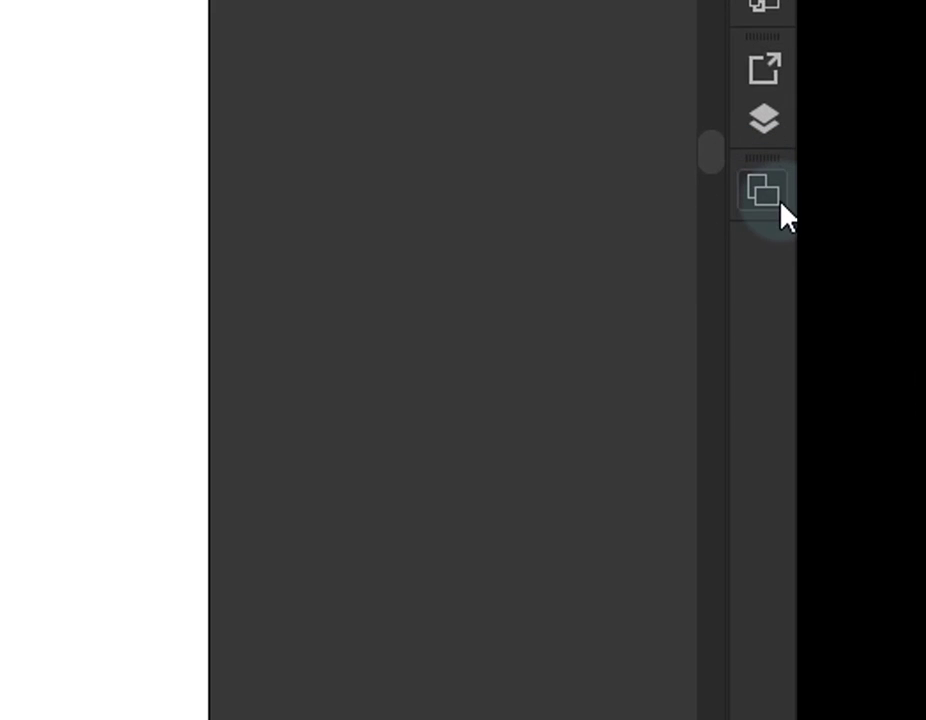
- Show the document's list of artboards and review the options of Artboard 1 without changing them
click(763, 203)
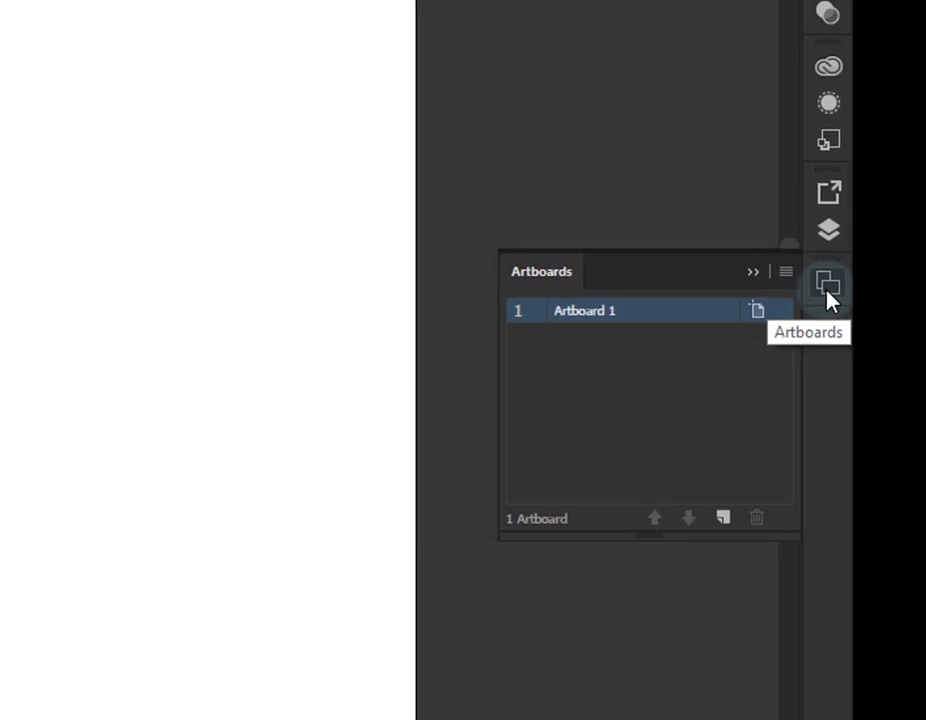
click(762, 200)
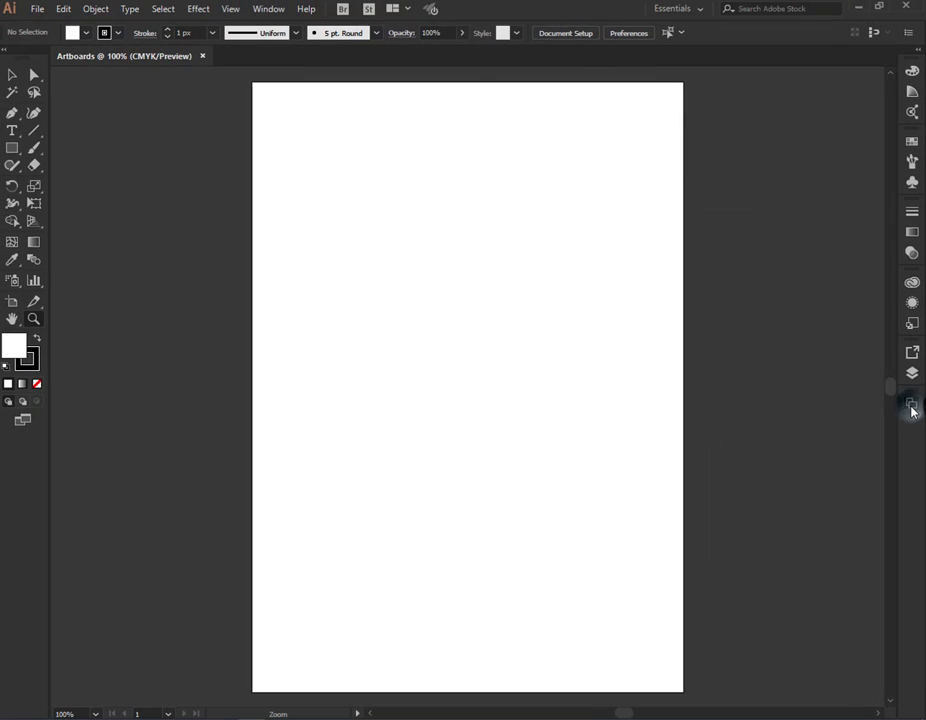
click(272, 11)
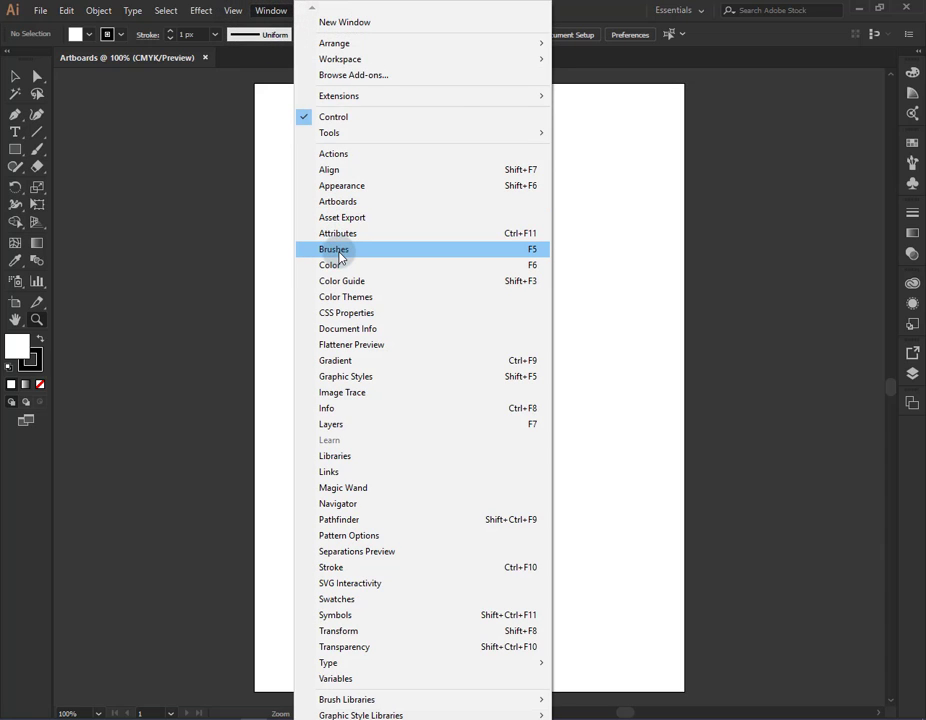
click(340, 202)
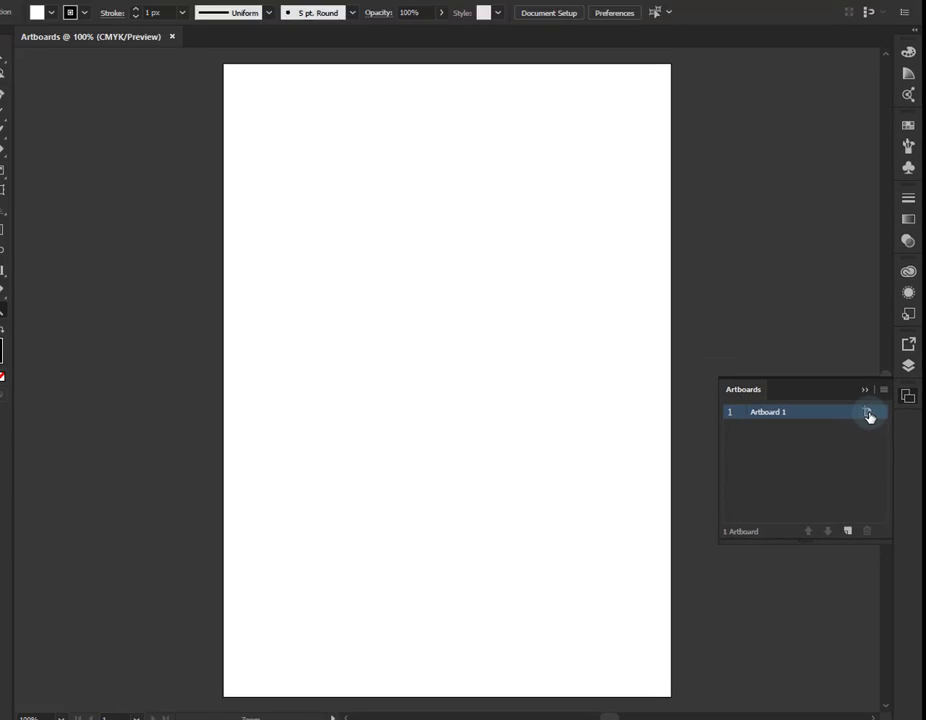
click(713, 246)
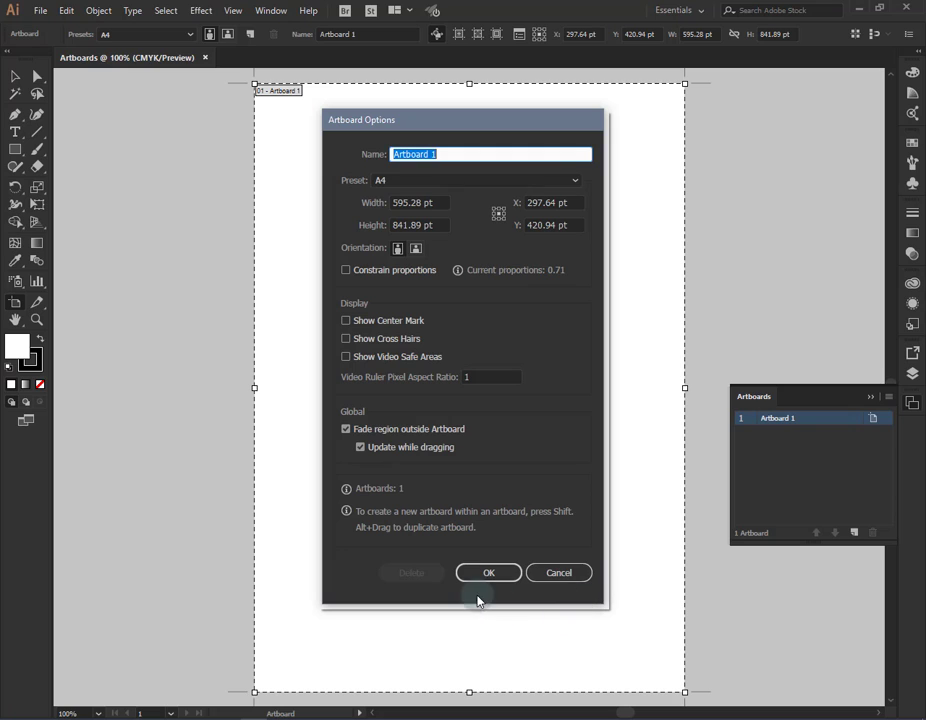
click(565, 575)
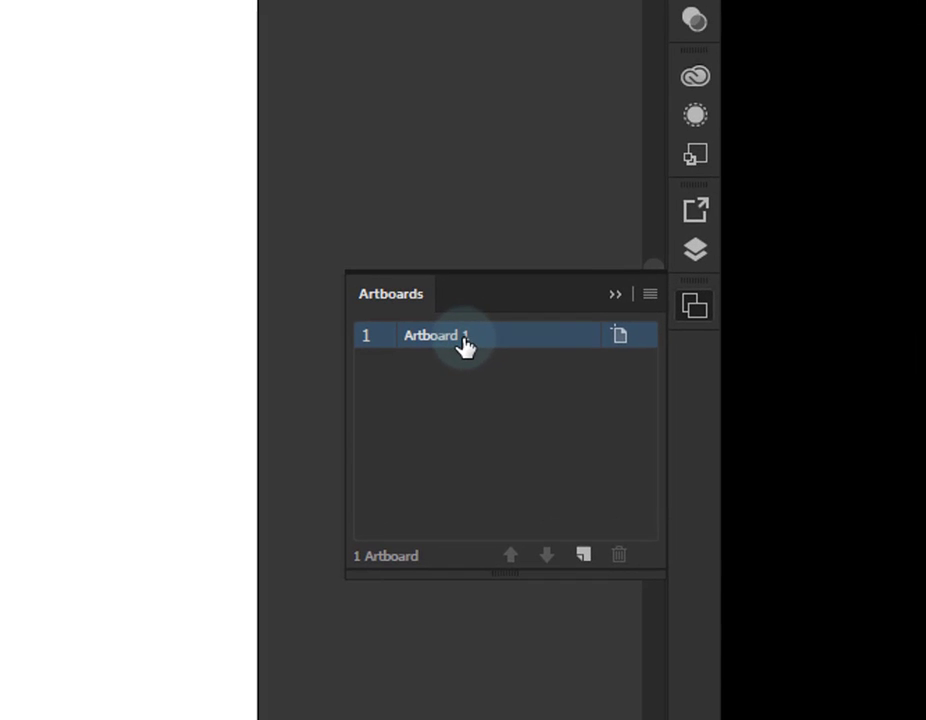
- Rename Artboard 1 as "art 1"
double_click(465, 340)
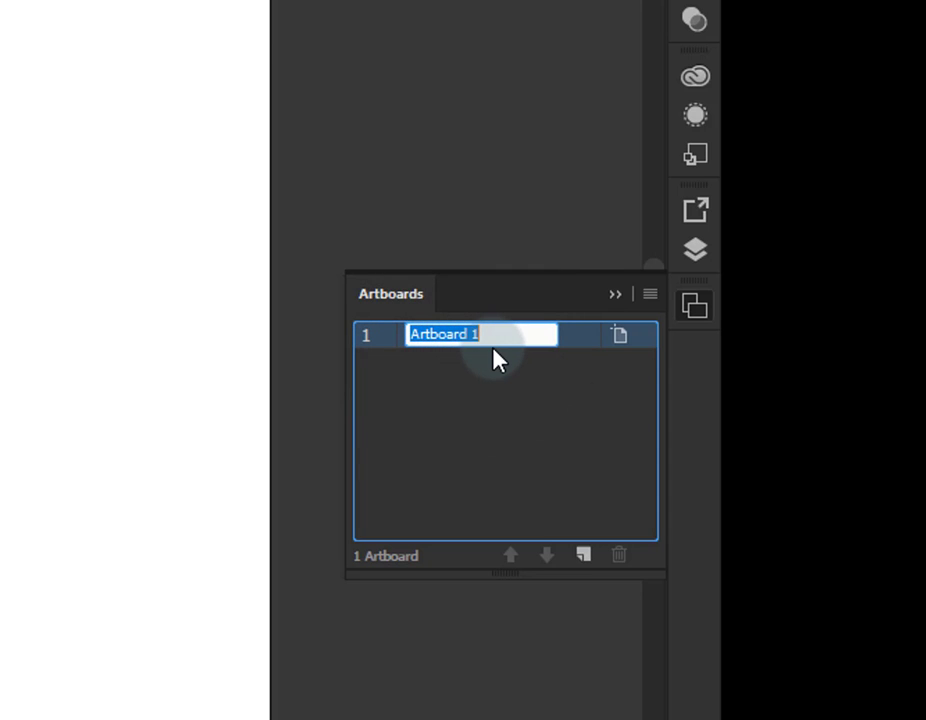
text(art)
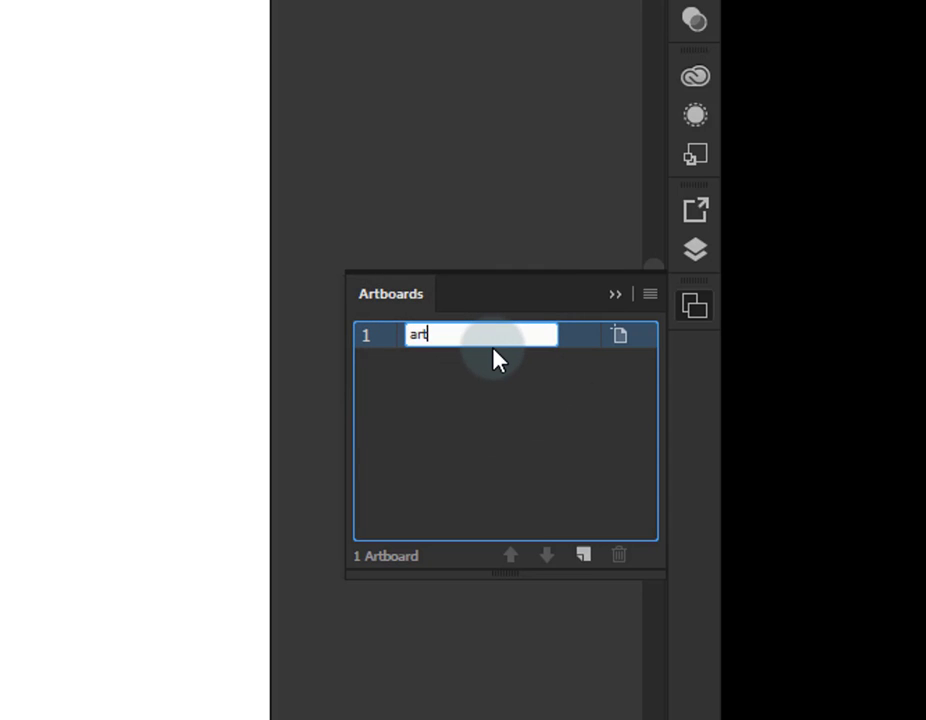
text( 1)
click(518, 436)
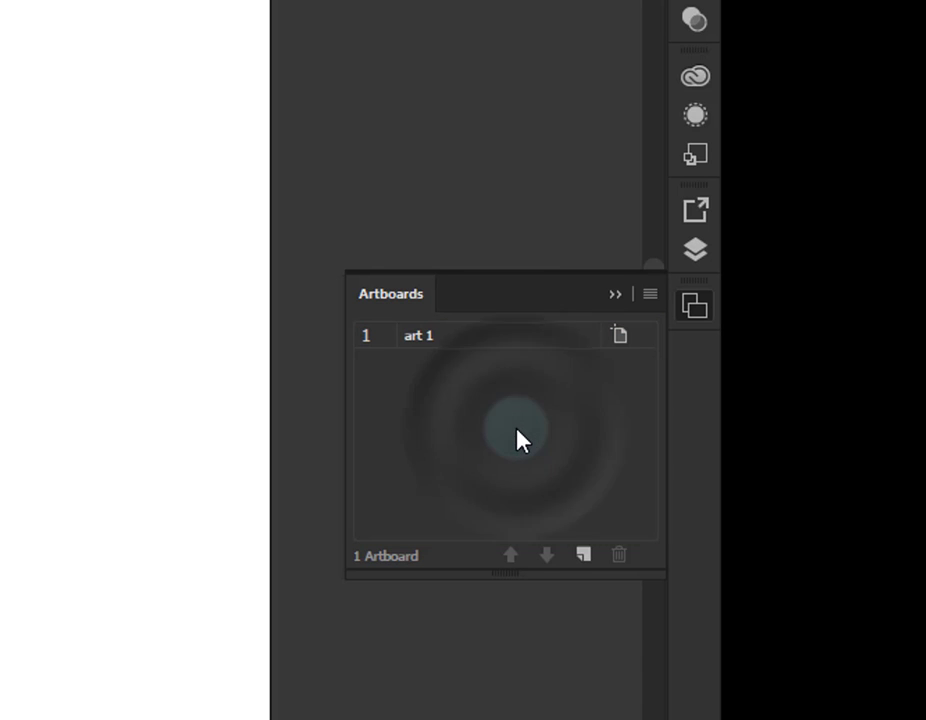
- Add a second artboard and name it "art 2"
click(588, 559)
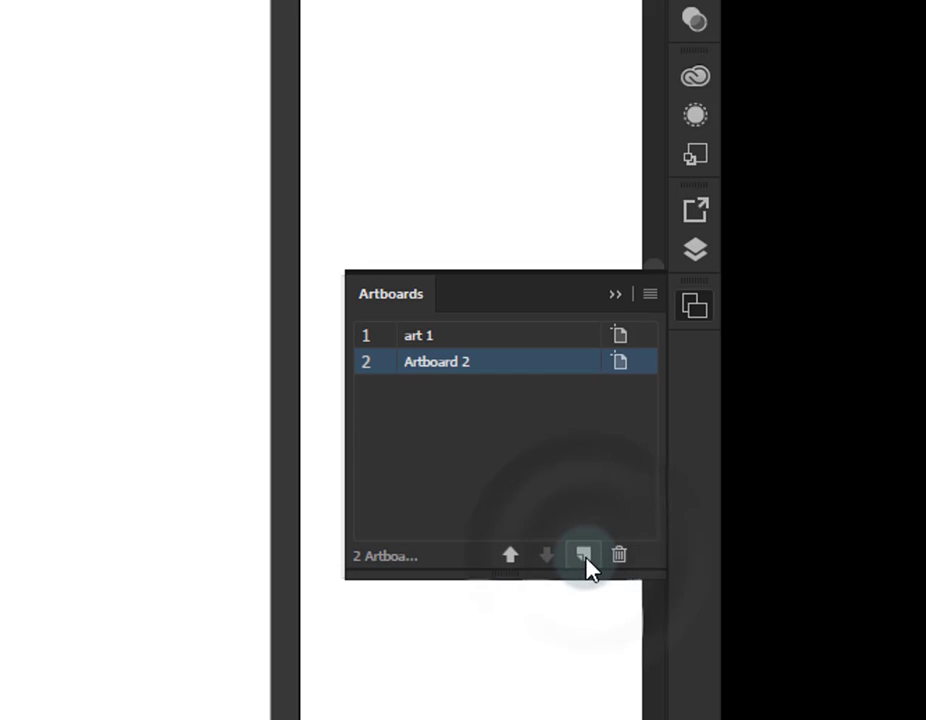
double_click(453, 377)
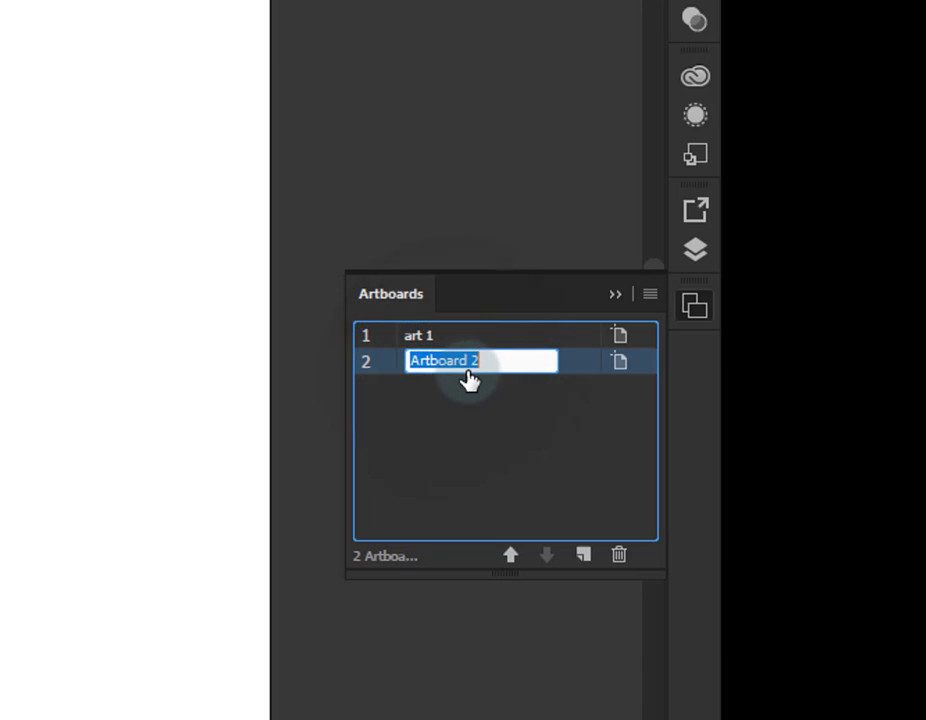
text(art)
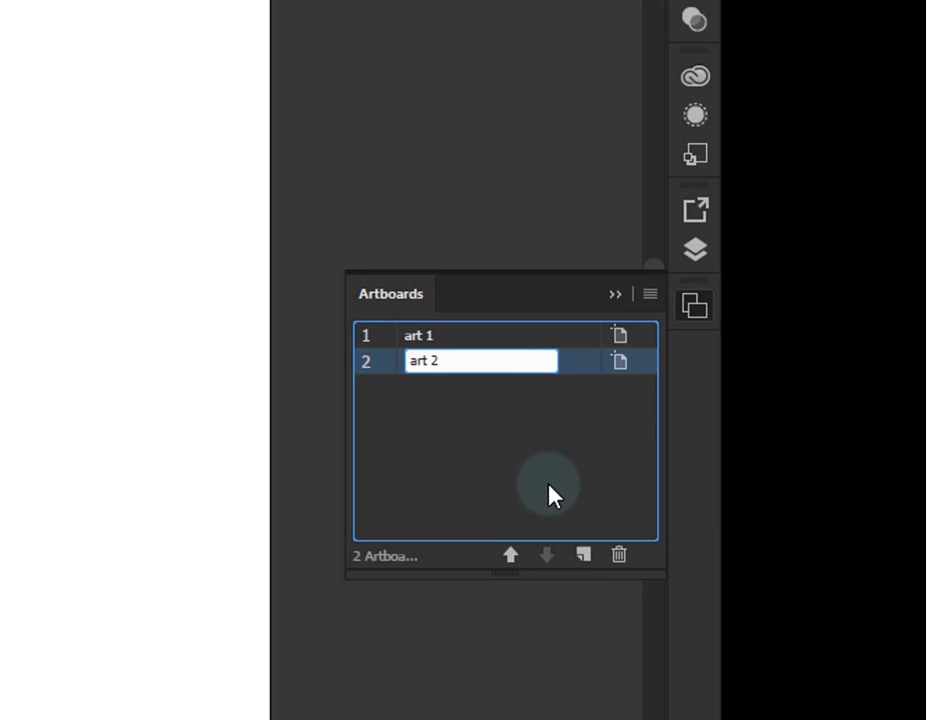
- Add a third artboard and duplicate it to make a fourth
click(584, 556)
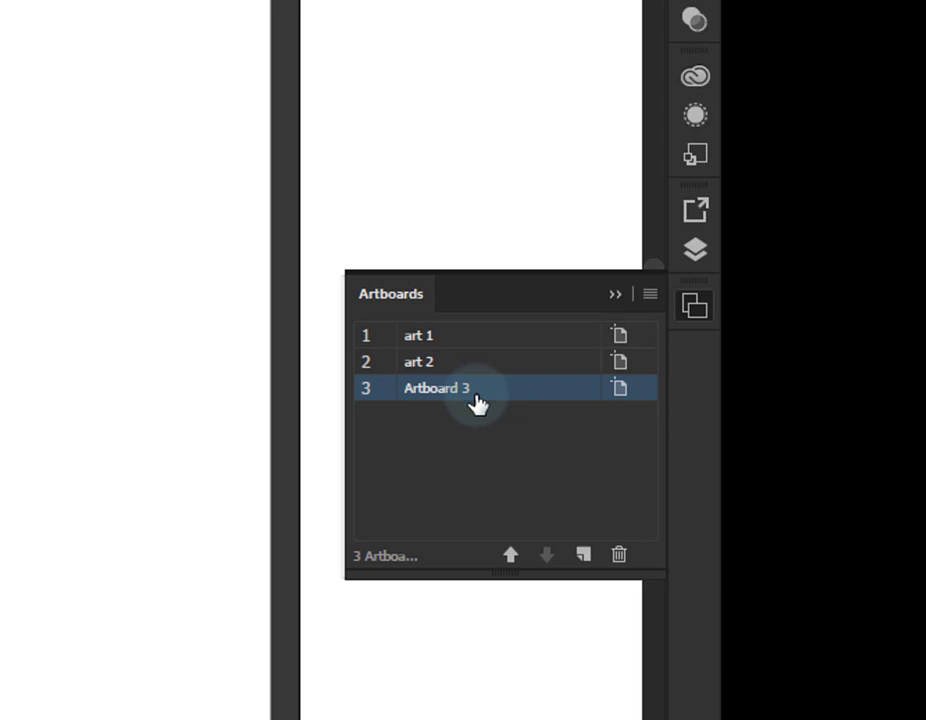
drag(478, 393, 588, 556)
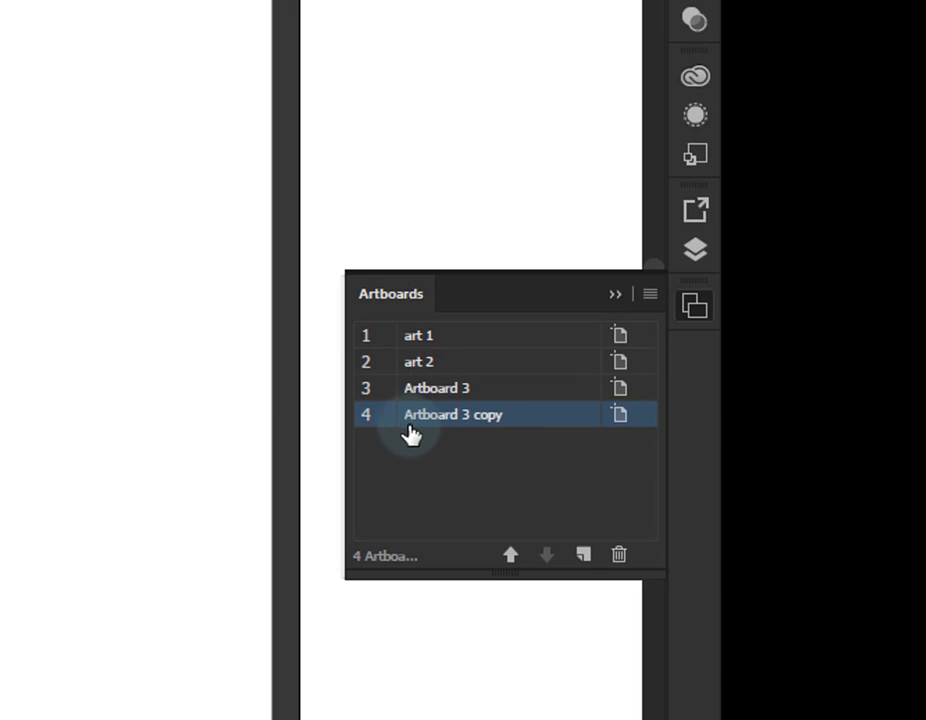
- Rename the third artboard as "art3" and its duplicate as "art4"
double_click(459, 387)
text(art3)
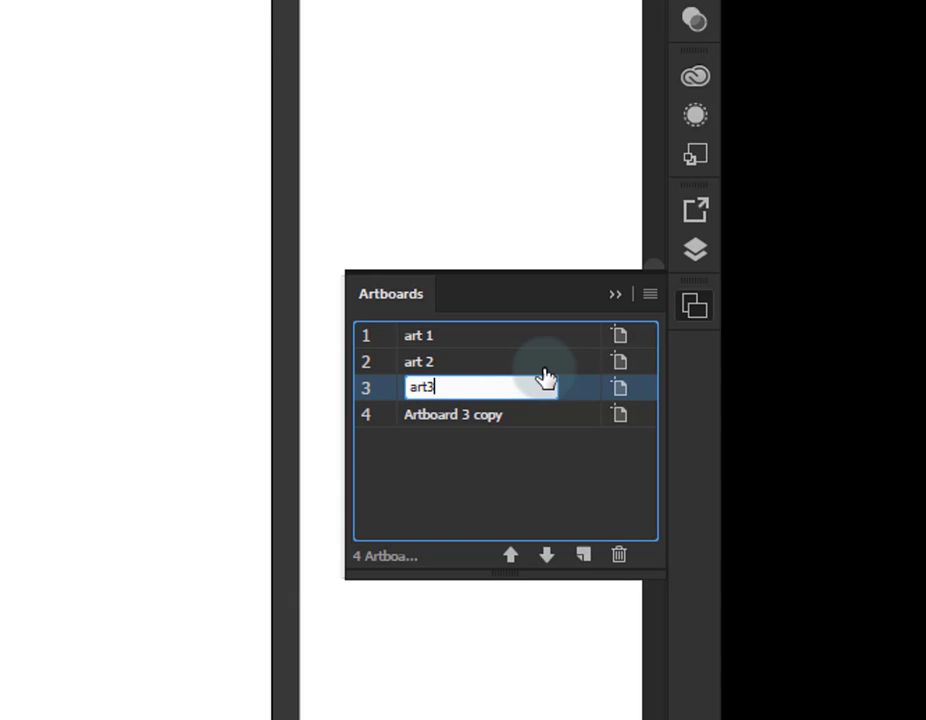
click(486, 414)
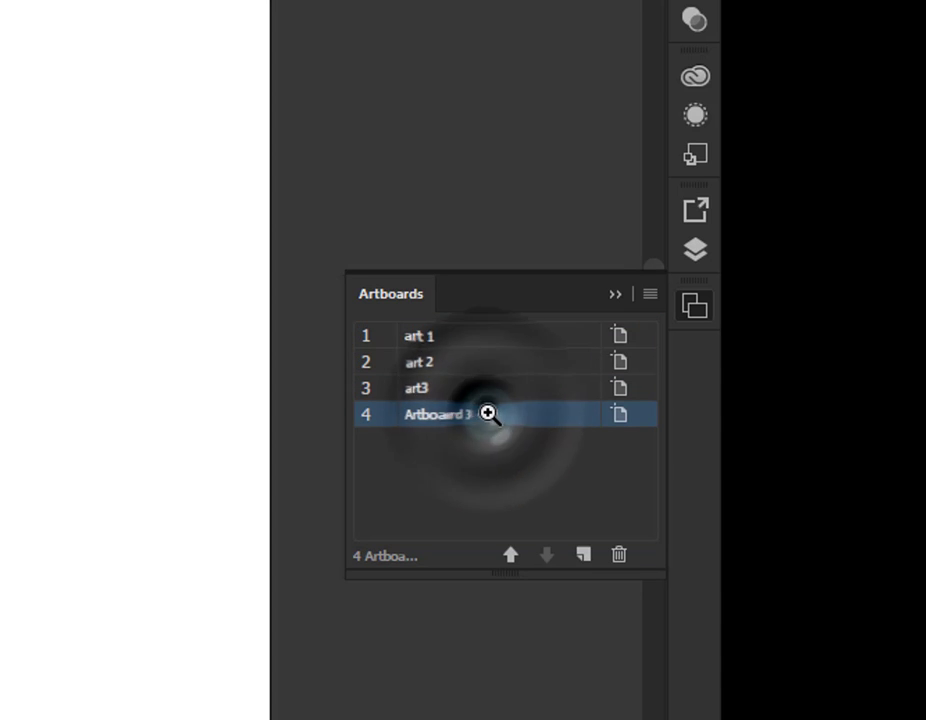
double_click(478, 413)
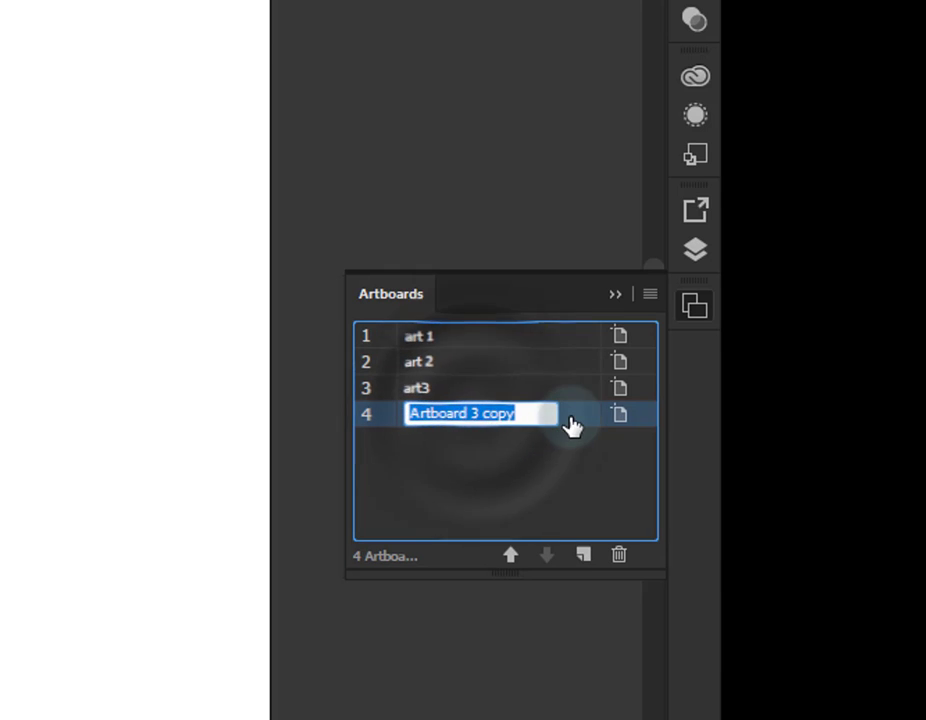
text(art4)
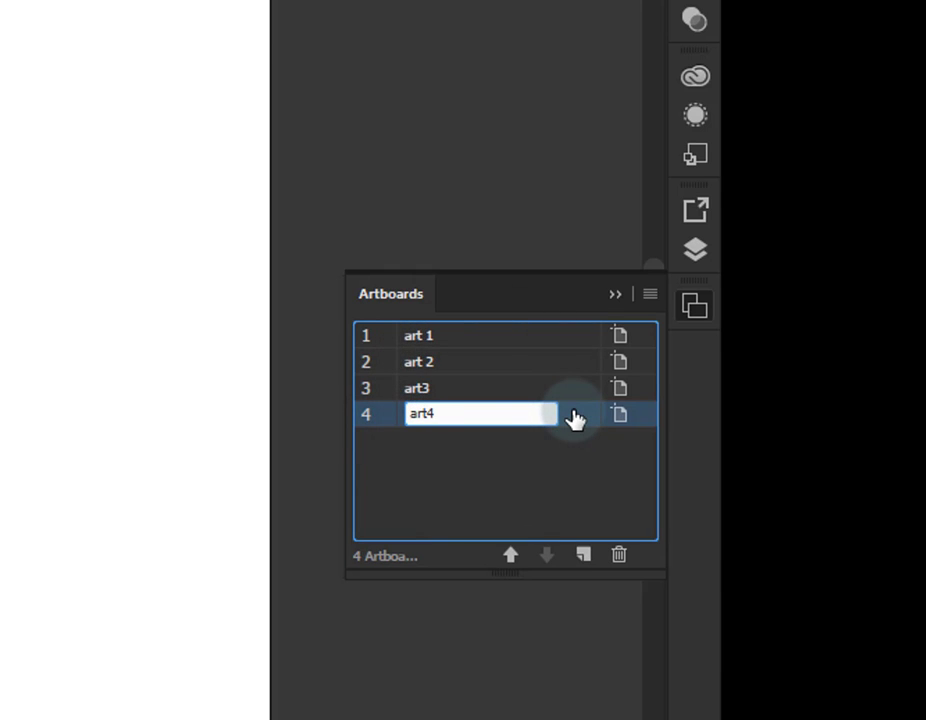
click(492, 460)
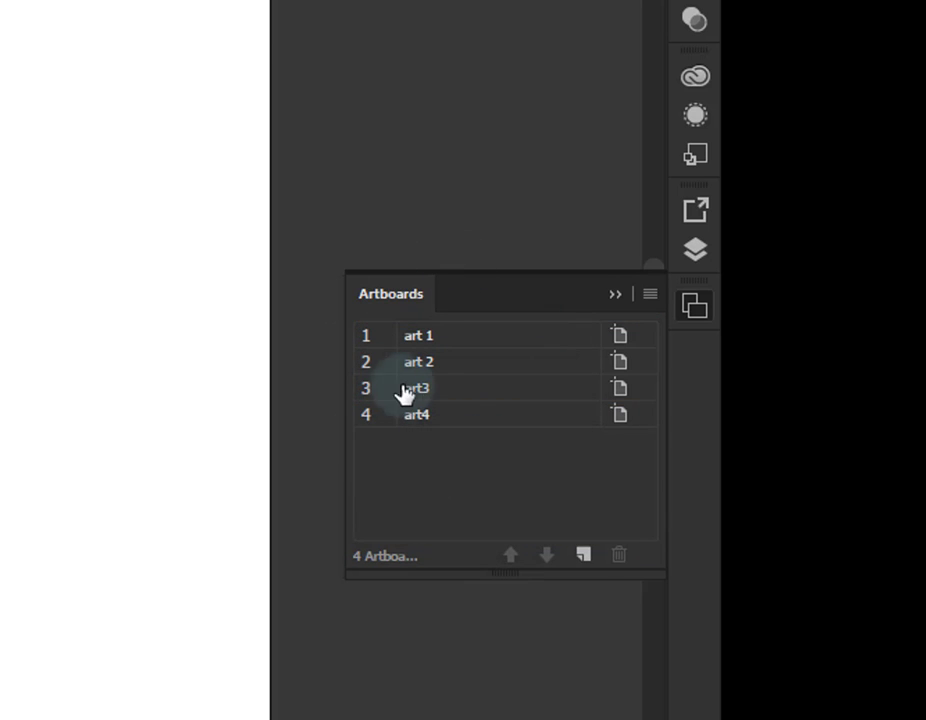
- Bring the art3 artboard and the art 2 artboard into view one after the other
click(437, 394)
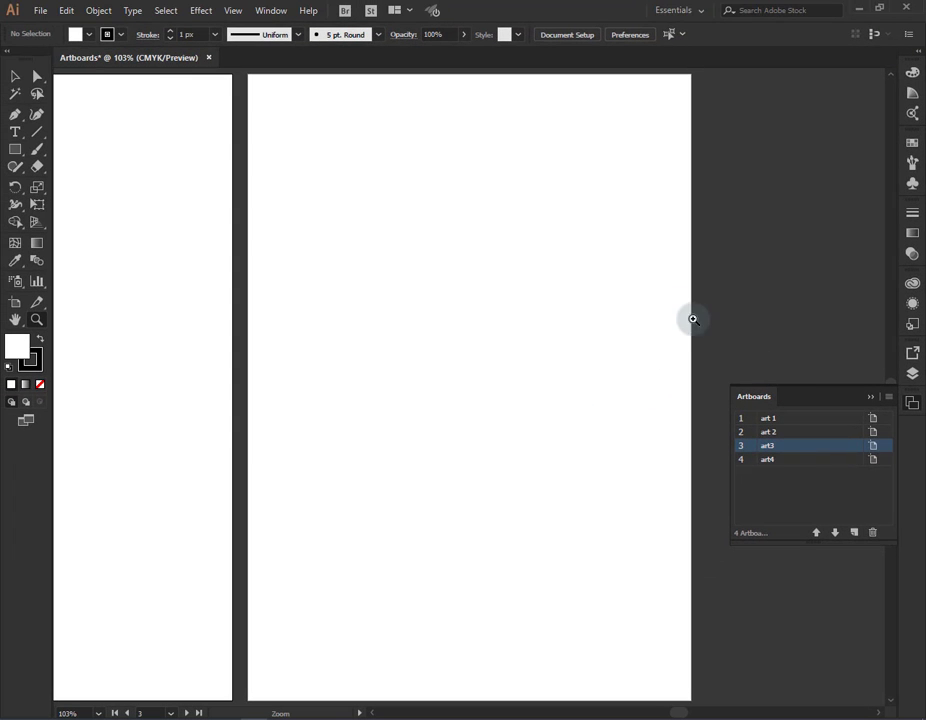
double_click(744, 451)
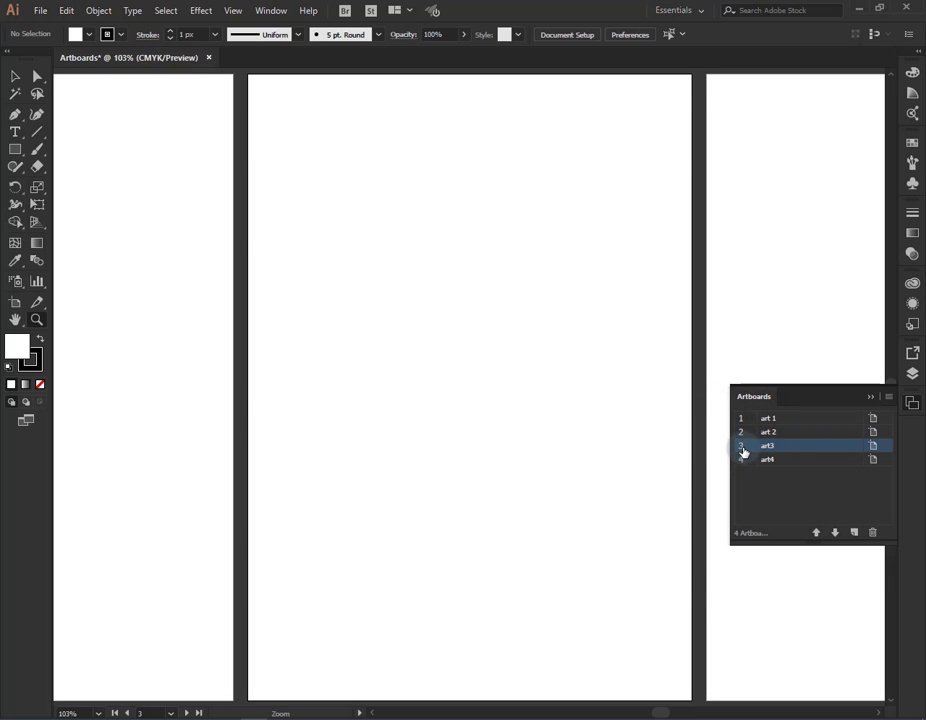
double_click(741, 437)
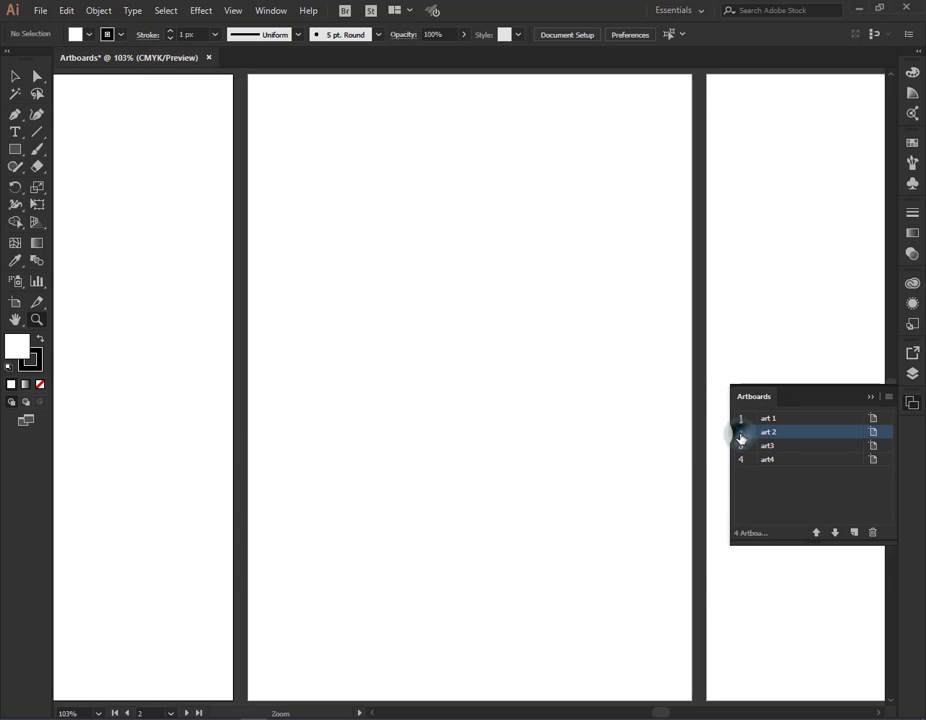
- Bring the art 1 artboard into view and move it below art3 in the artboard order
double_click(741, 423)
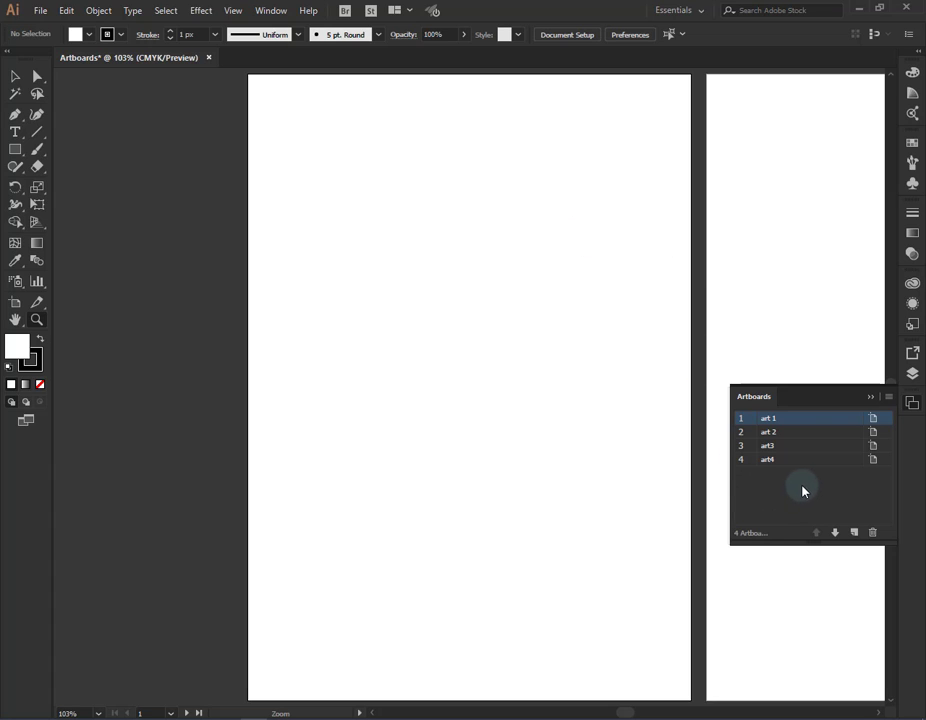
click(800, 424)
drag(804, 437, 804, 455)
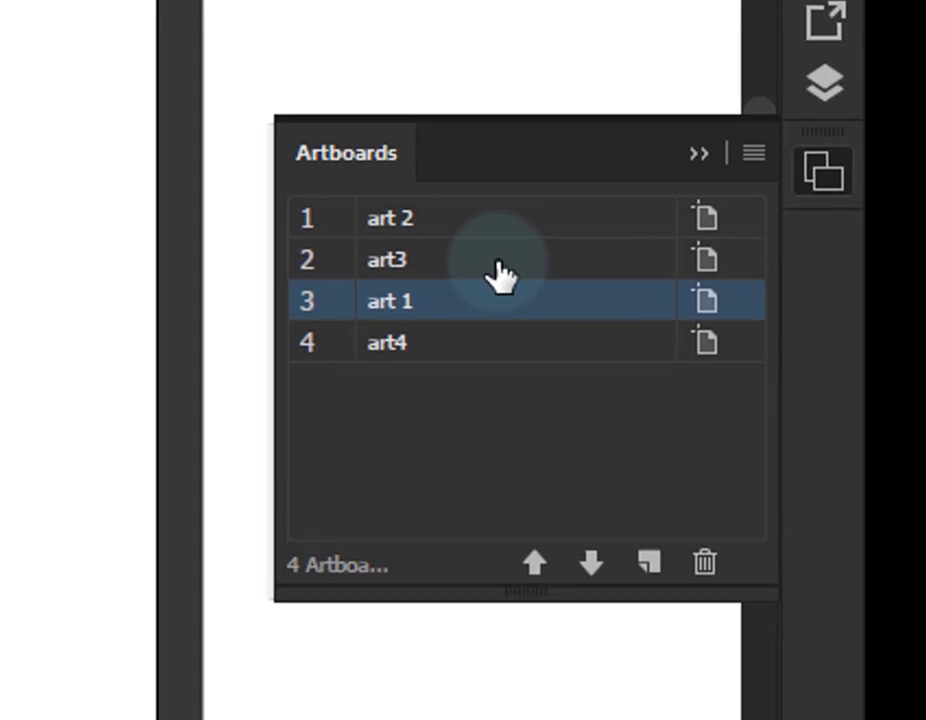
- Move the art3 artboard down to the end of the artboard order and back up to second place
click(804, 435)
drag(490, 264, 495, 323)
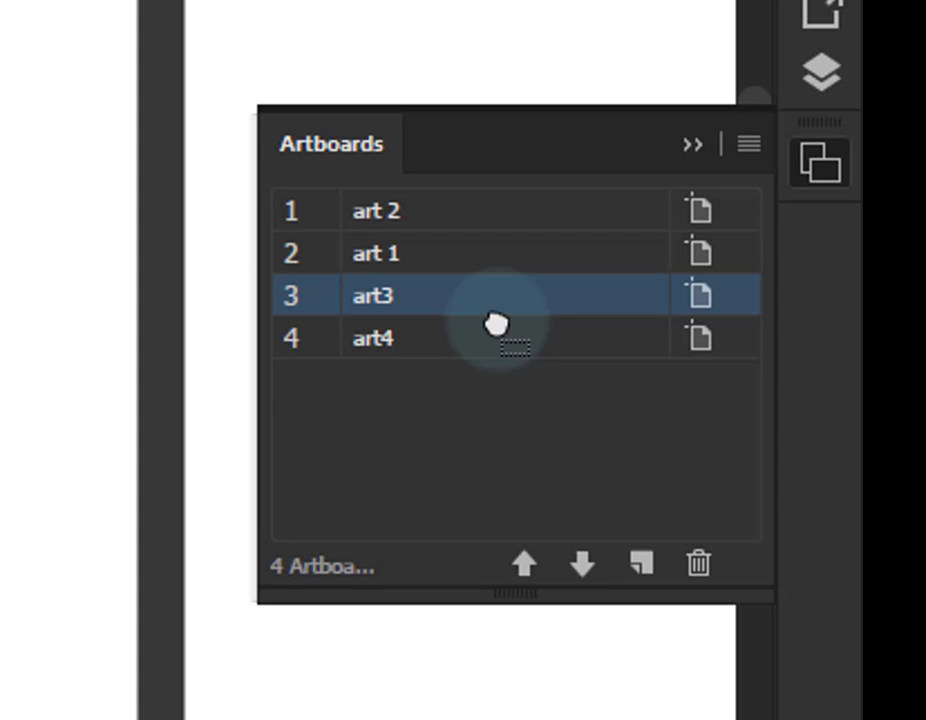
click(582, 566)
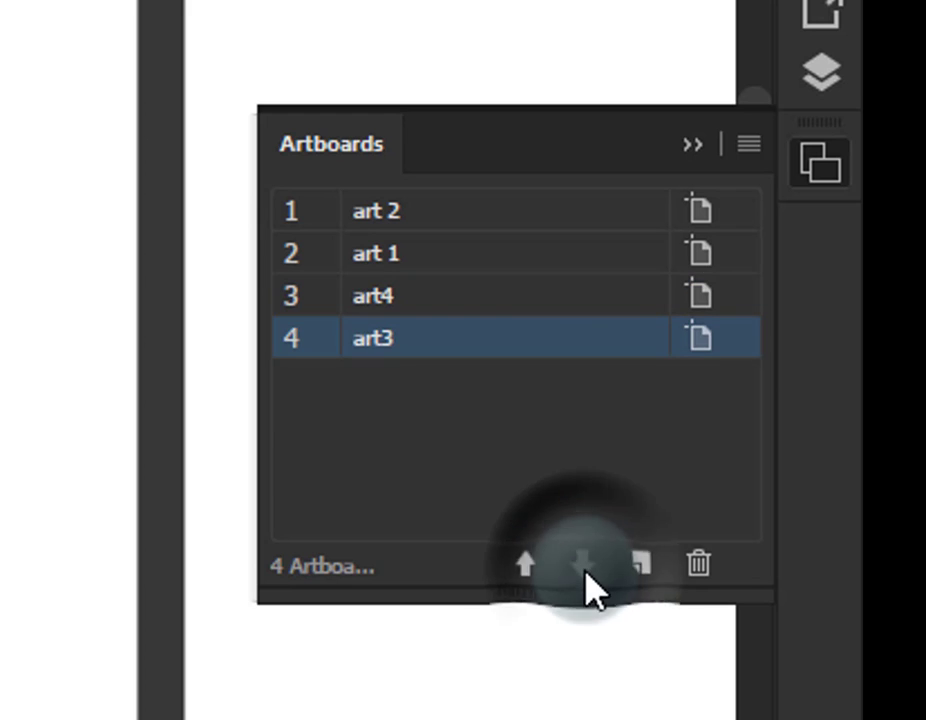
click(526, 585)
click(526, 585)
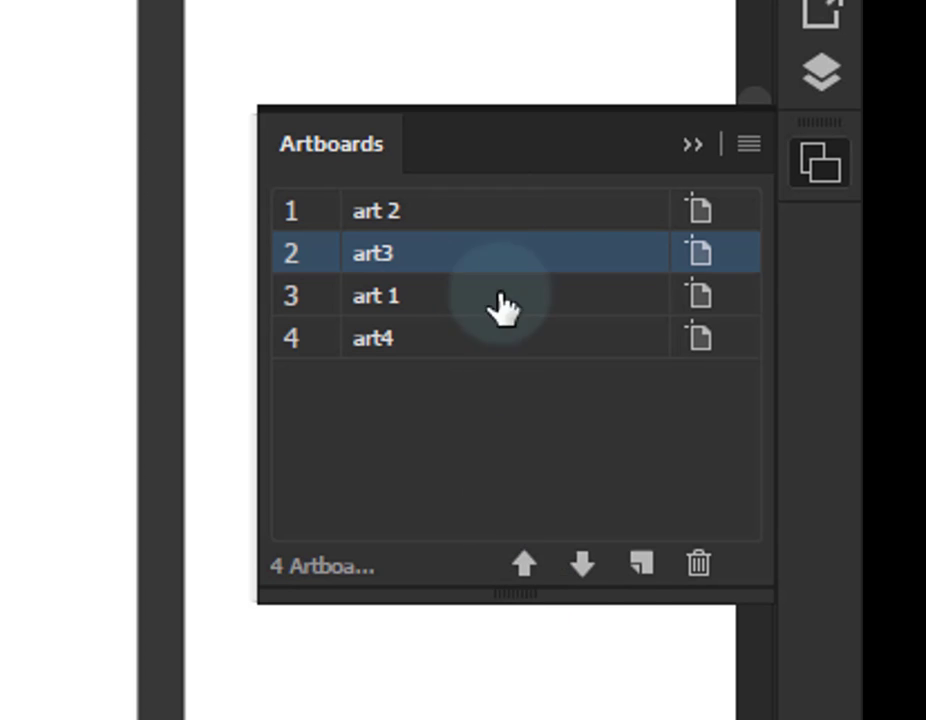
- Delete the art4 artboard and open the Artboard Options for art 1
click(484, 338)
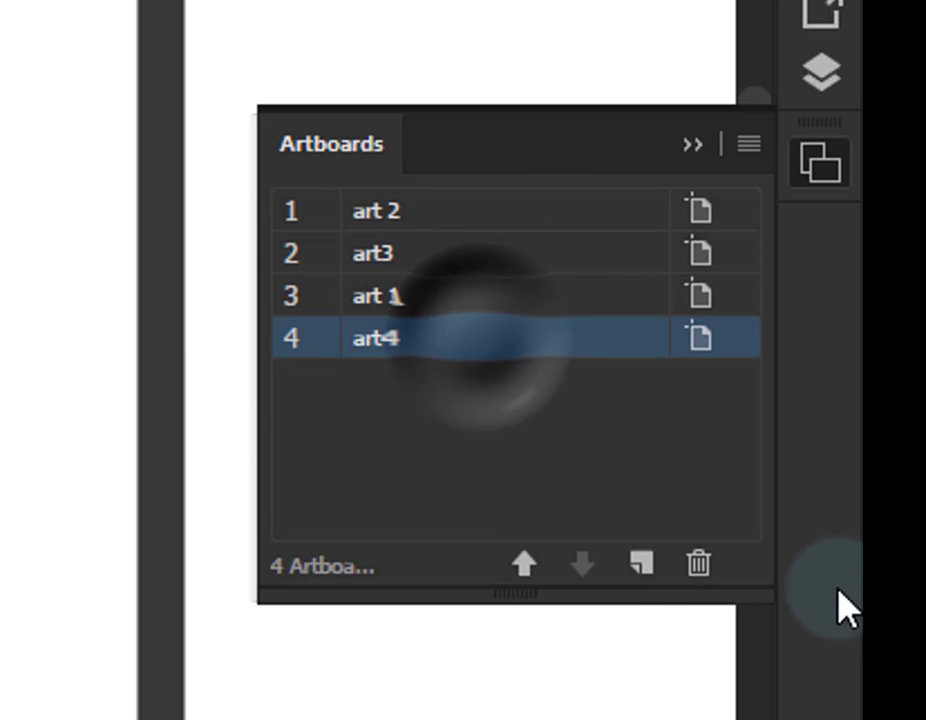
click(700, 565)
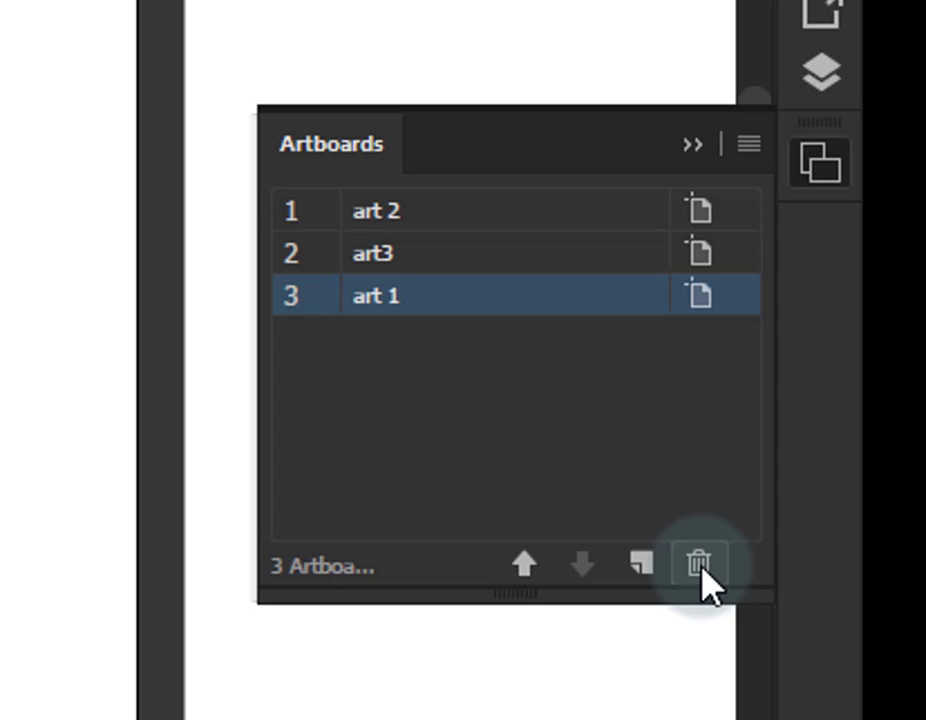
click(749, 146)
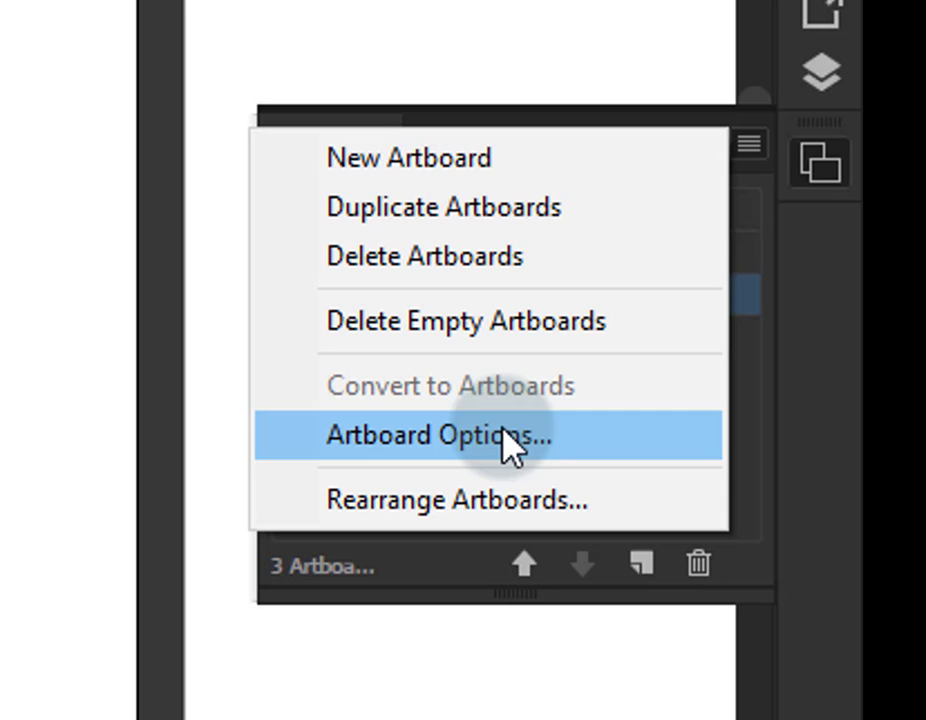
click(512, 445)
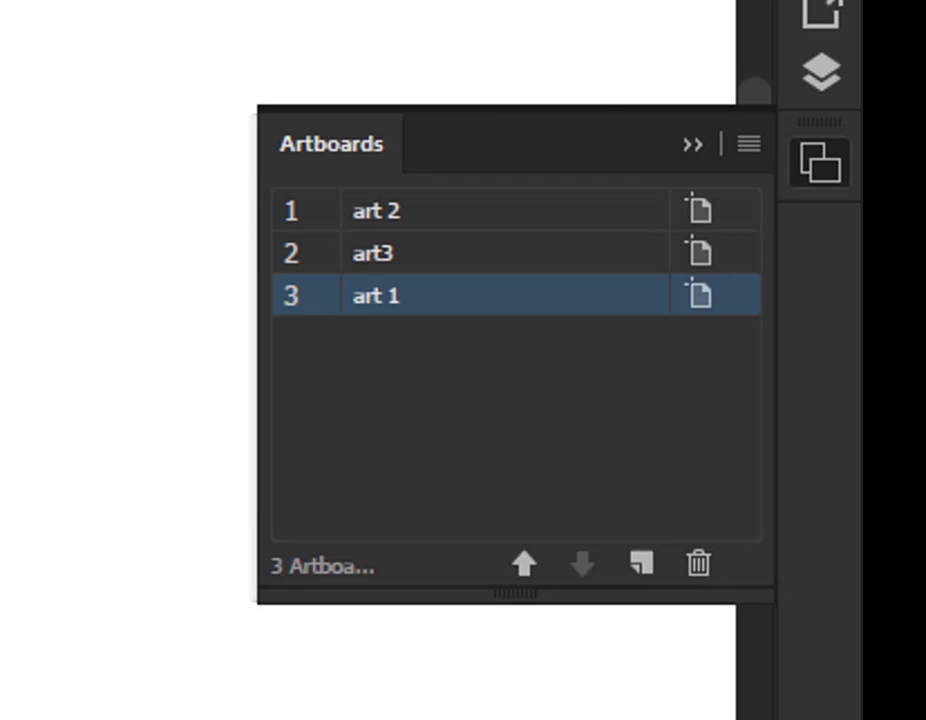
- Make art3 the active artboard and step through the previous and next artboards, ending on artboard 2
click(503, 250)
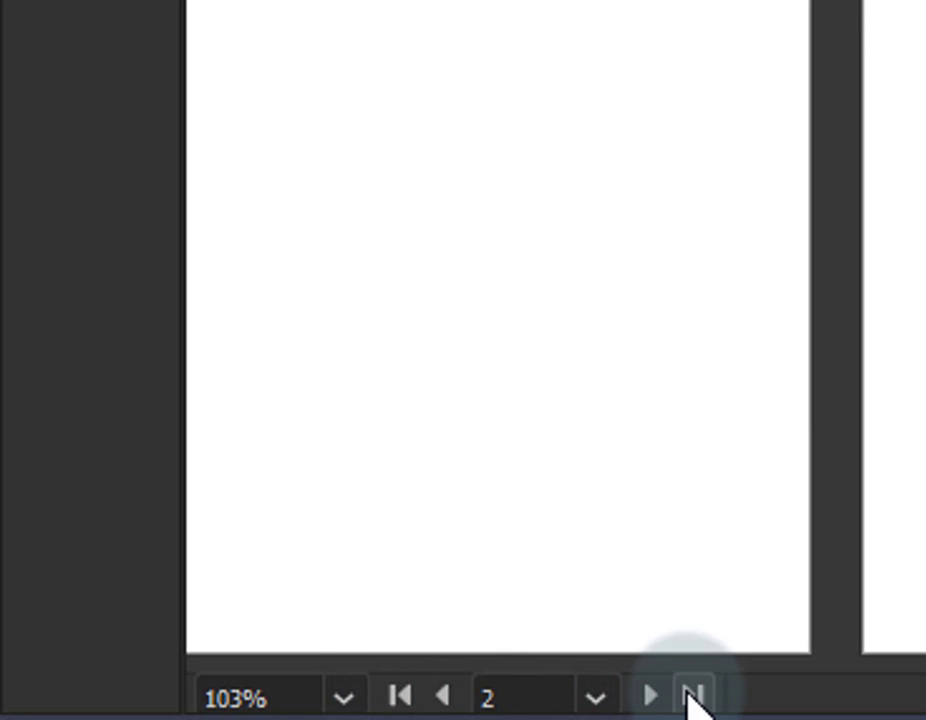
click(441, 697)
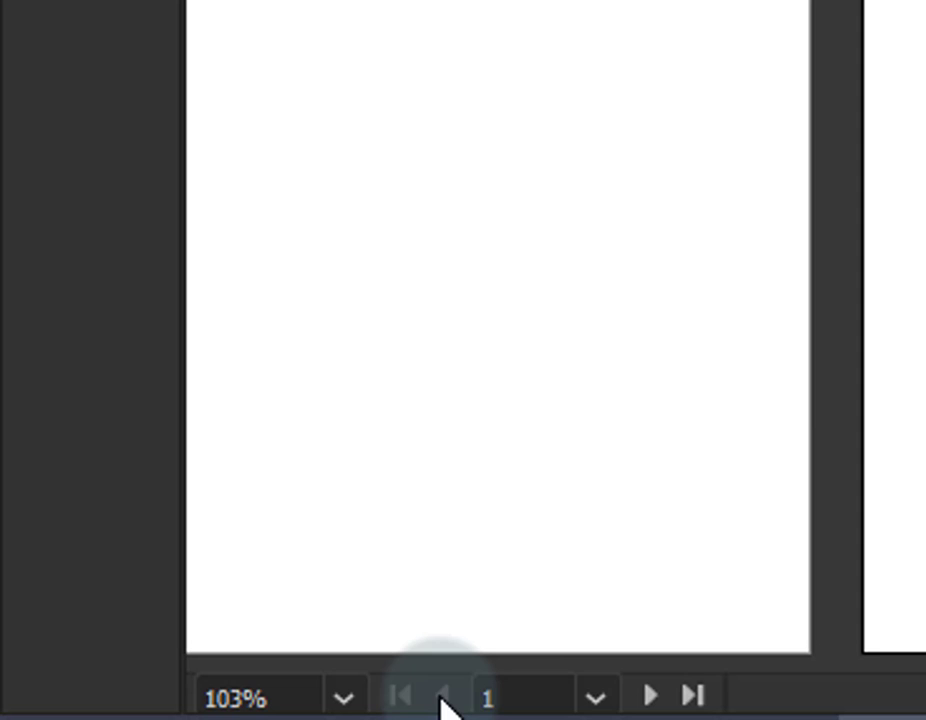
click(650, 697)
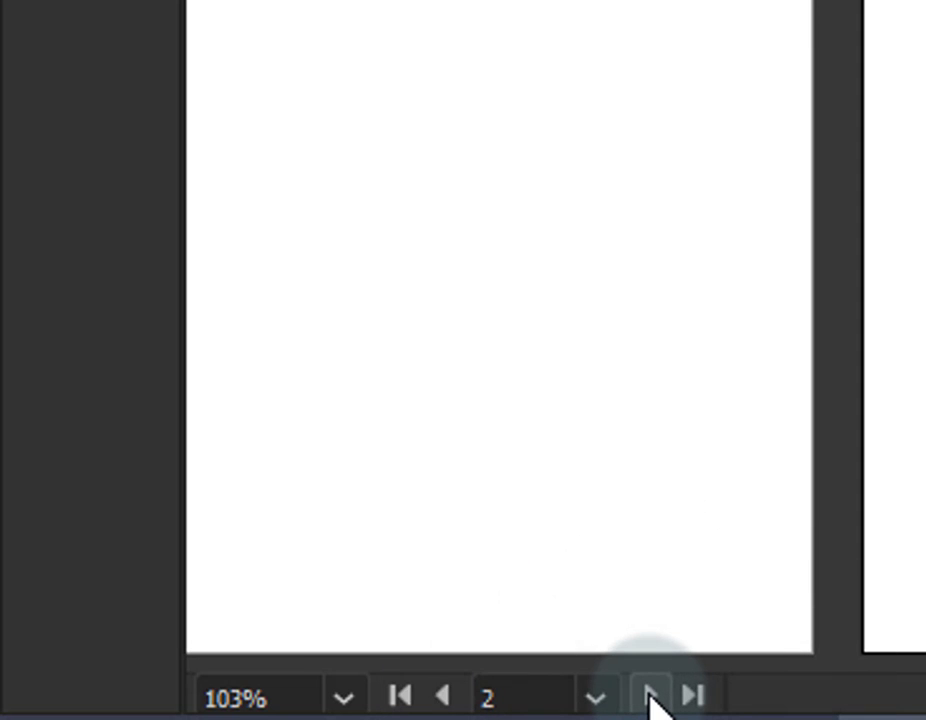
click(650, 697)
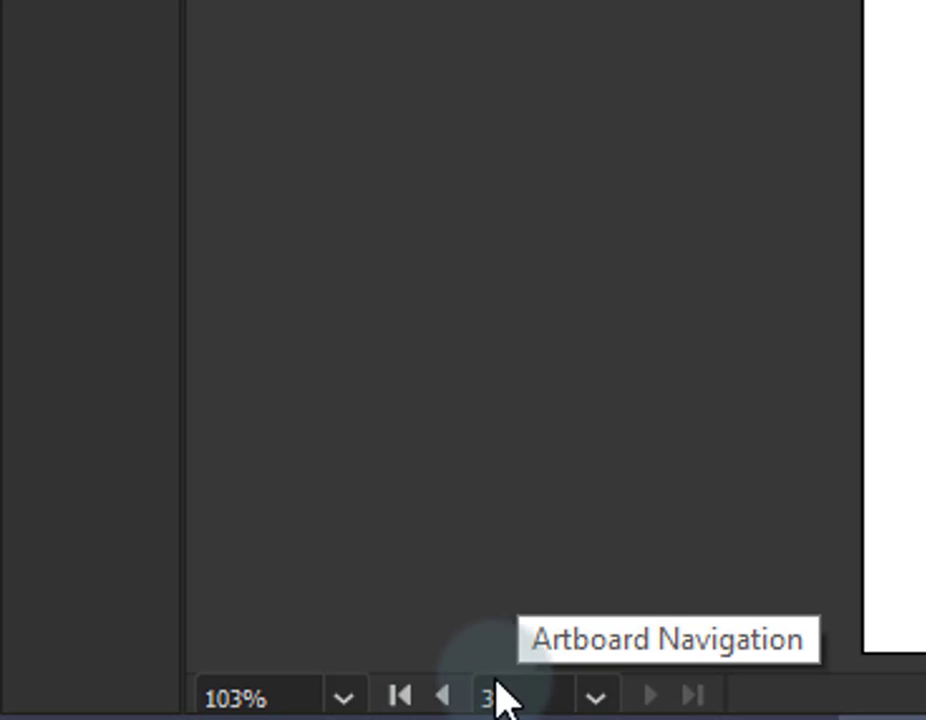
click(444, 697)
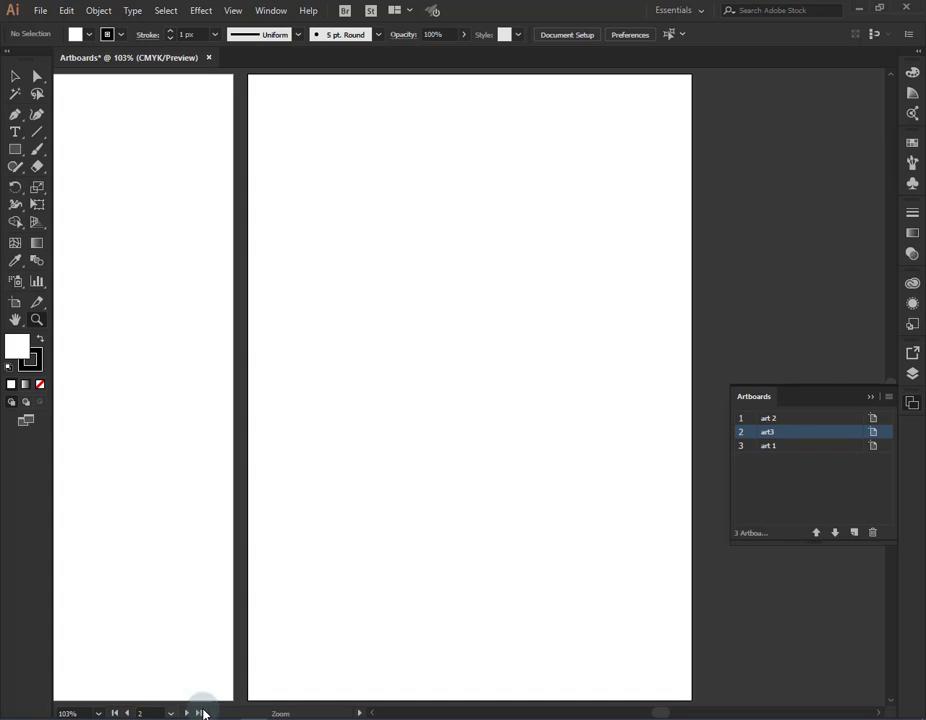
- Jump to the first and the last artboard, go directly to art3 by name, and return to the first artboard
click(117, 713)
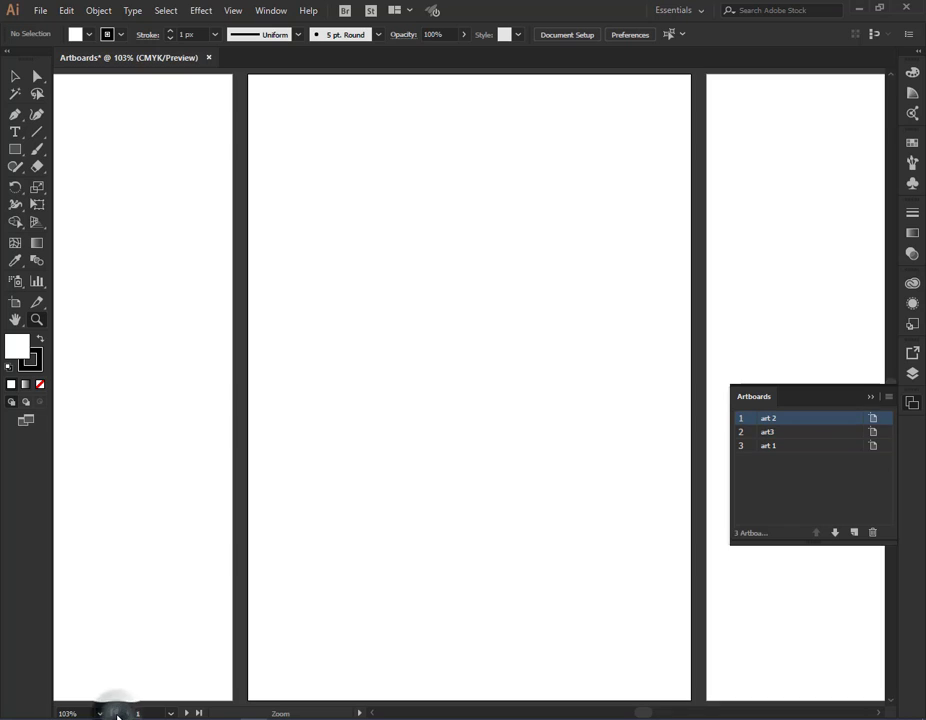
click(200, 713)
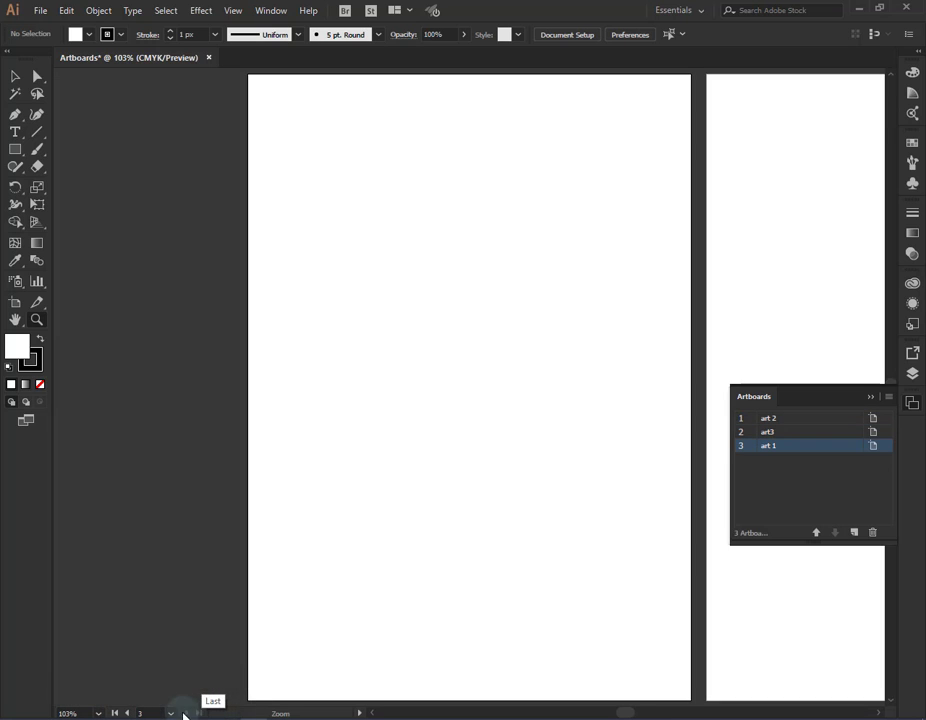
click(170, 714)
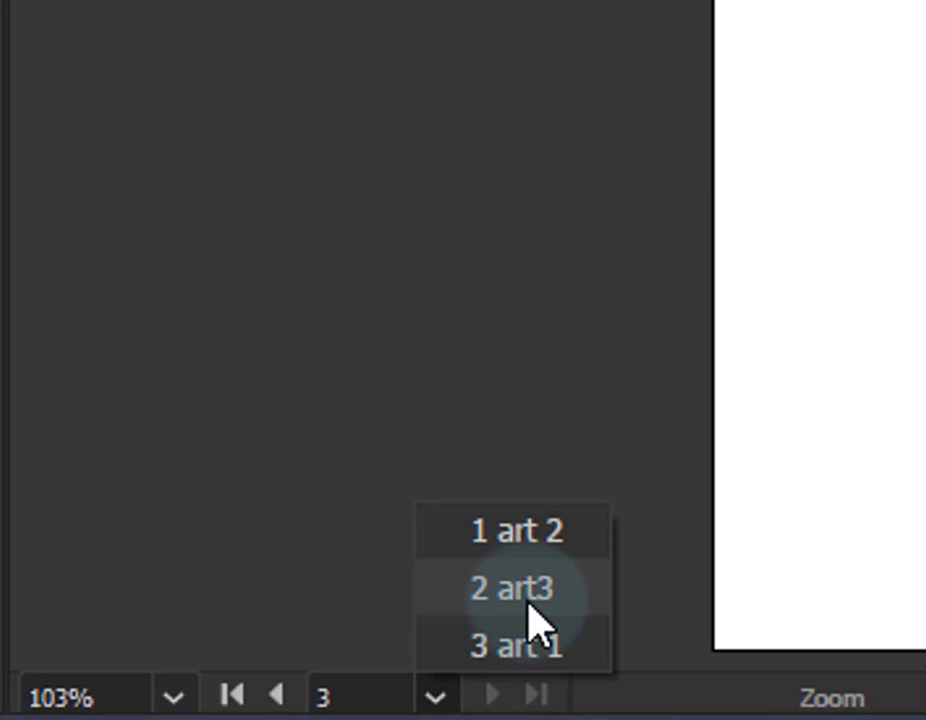
click(530, 600)
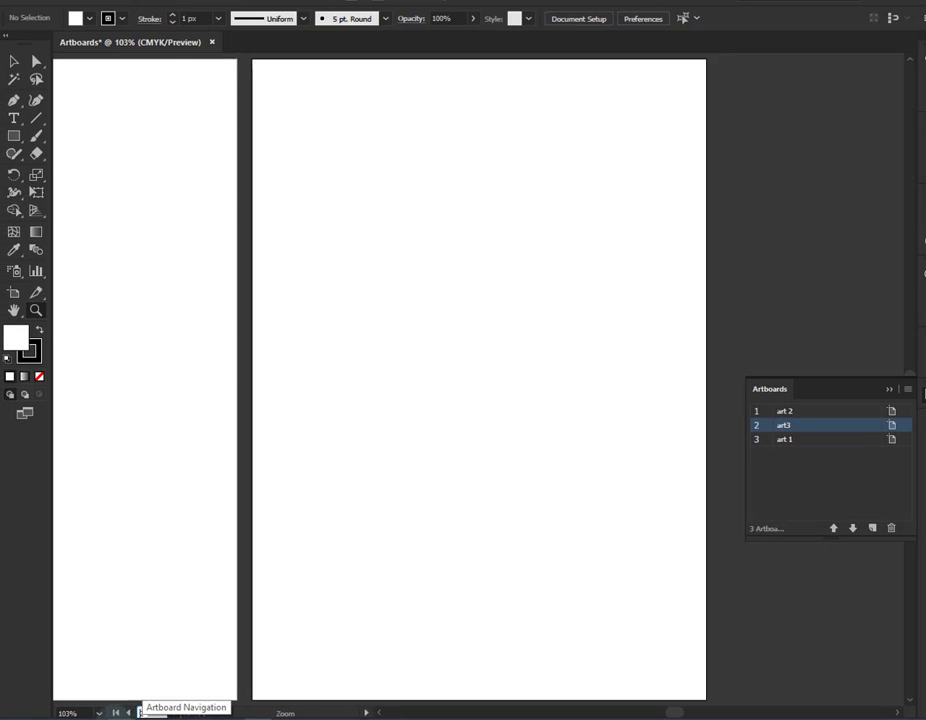
click(115, 712)
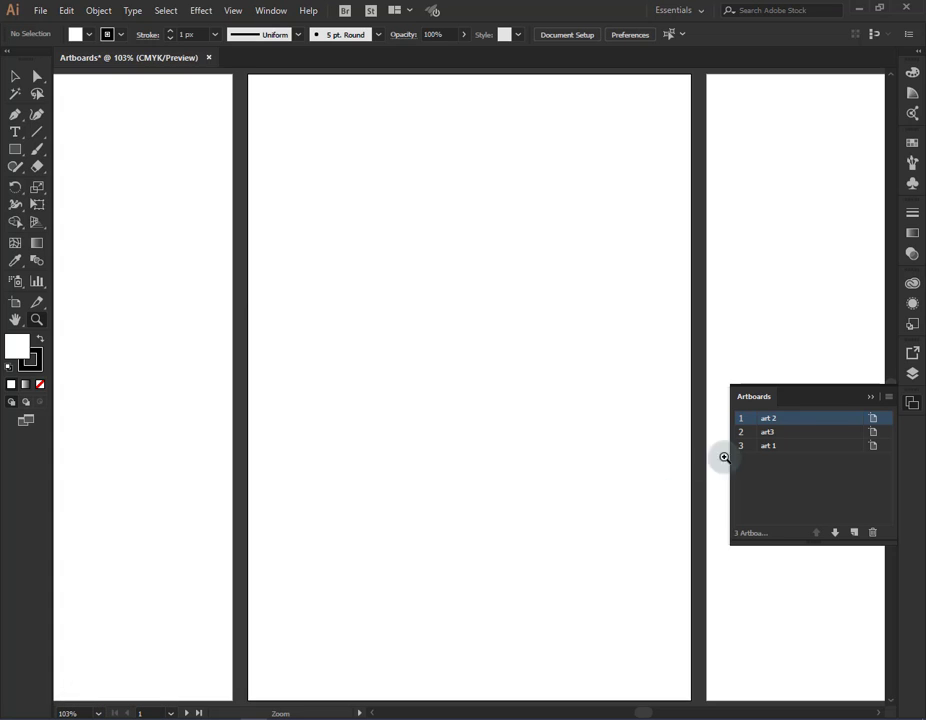
- Select the art3 and art 1 artboards together
click(790, 433)
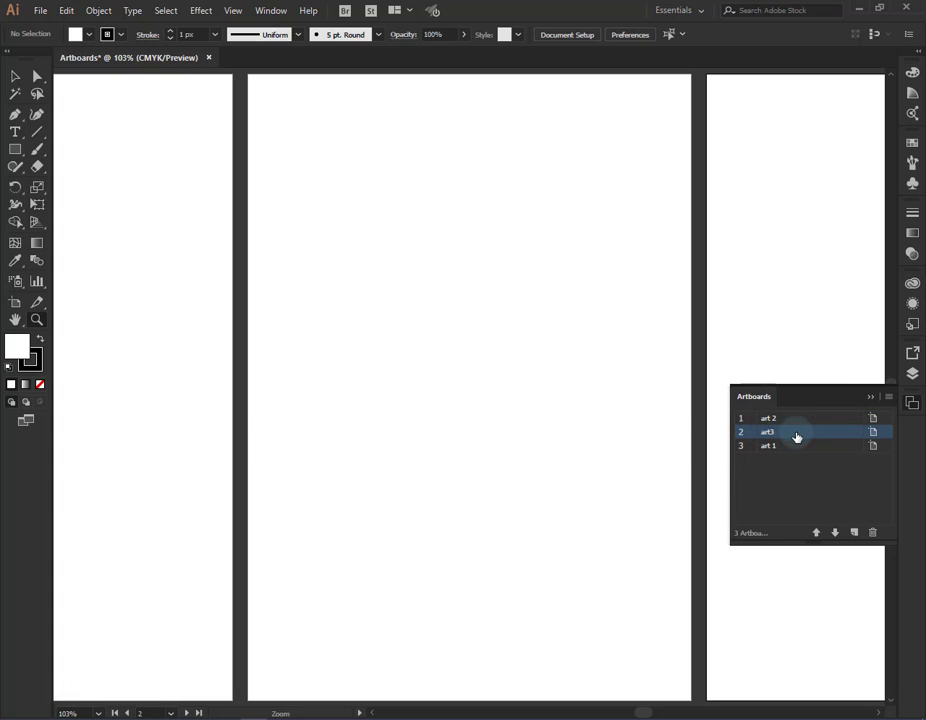
shift+click(808, 446)
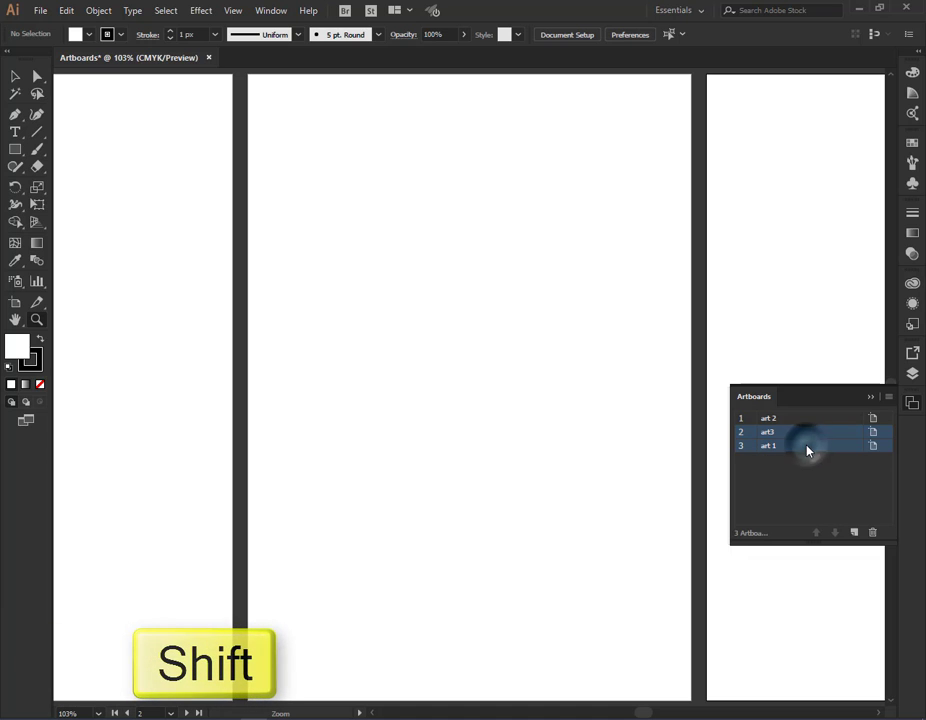